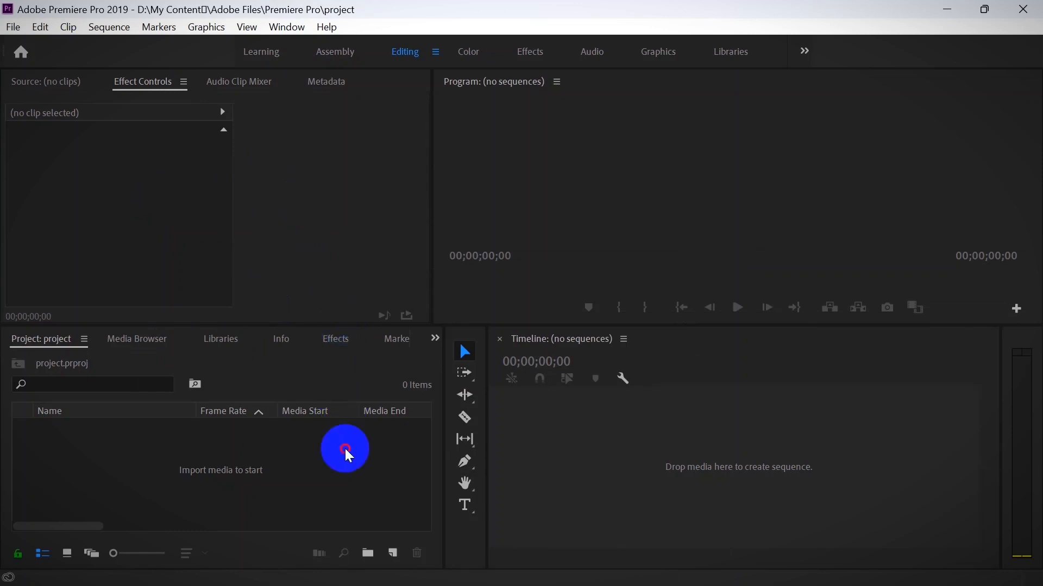
- Import 1st Clip, 2nd Clip and Sound, and place 1st Clip and 2nd Clip end to end on track V1
key(ctrl+a)
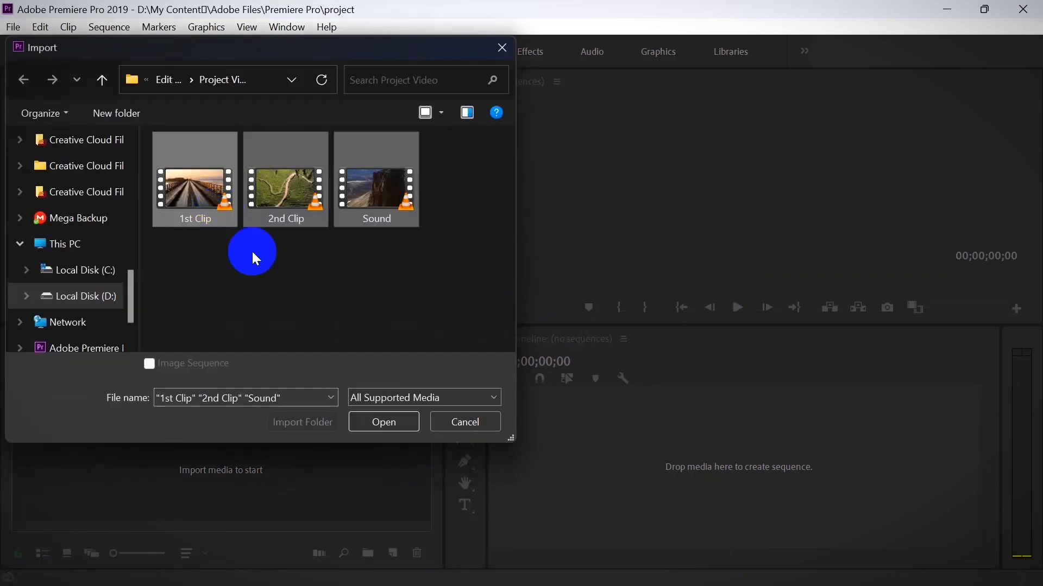
click(403, 431)
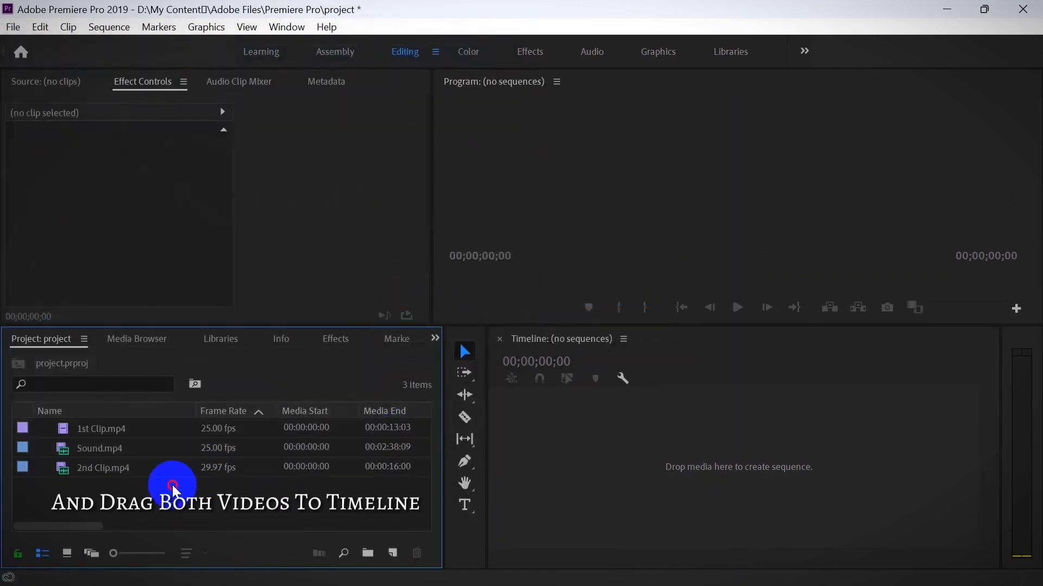
drag(129, 436, 616, 496)
drag(76, 489, 838, 480)
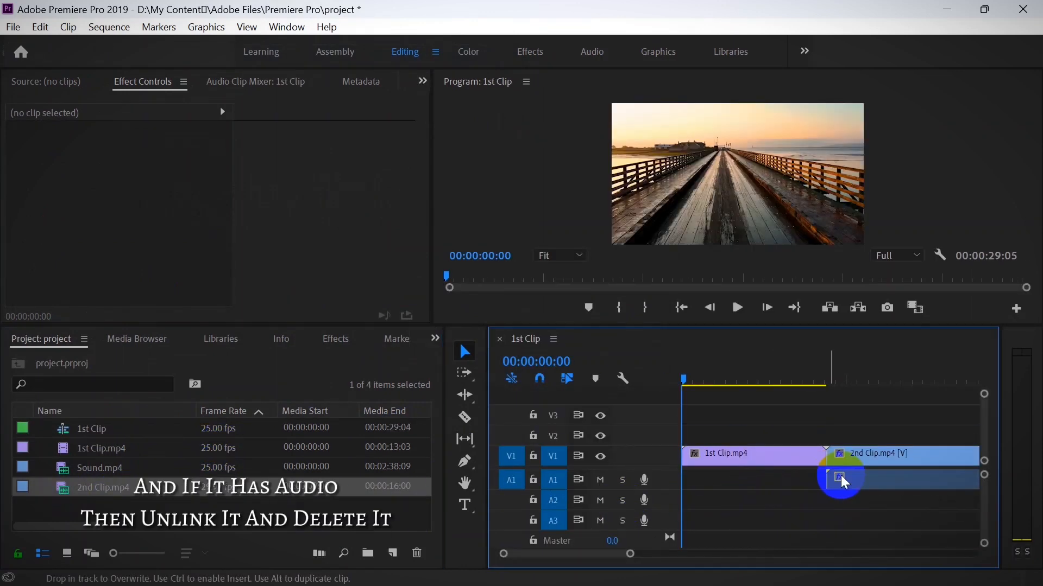
- Unlink 2nd Clip's audio from its video and delete the audio
right_click(841, 477)
right_click(855, 473)
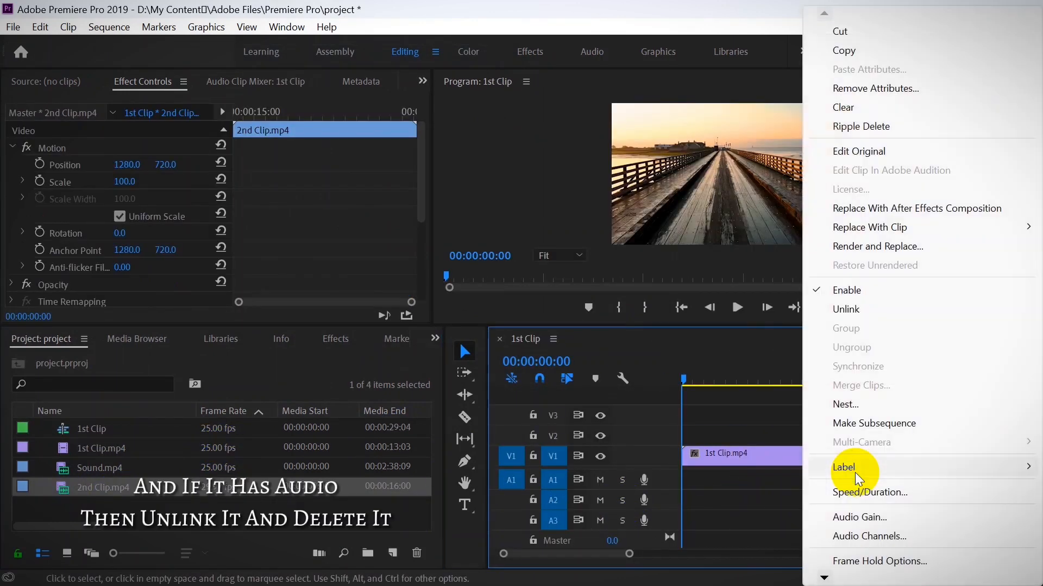
click(858, 306)
key(Delete)
- Cut 2nd Clip at 00:00:29:01 and delete the leftover piece at the end of the sequence
drag(629, 554, 636, 554)
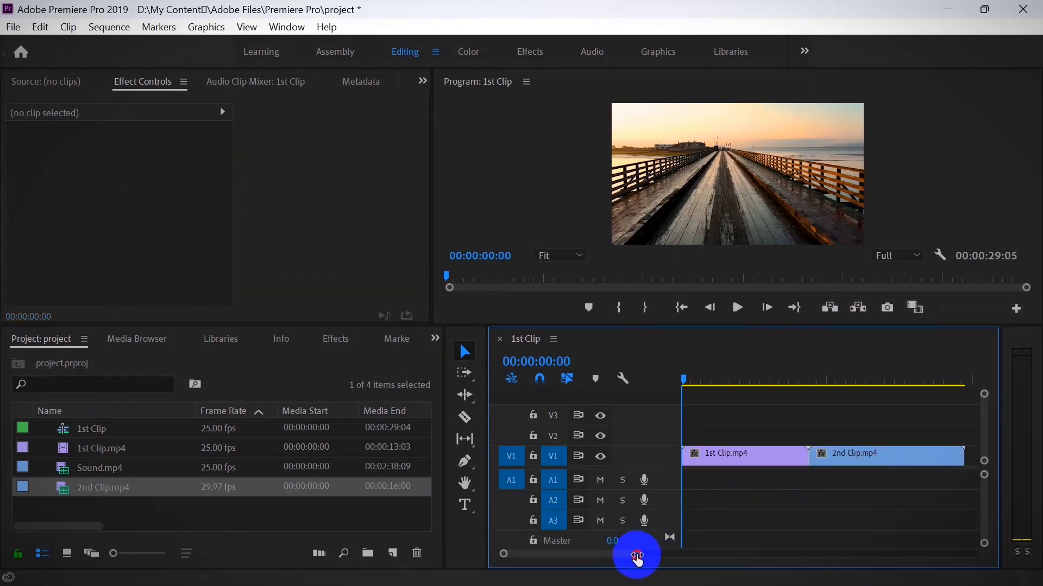
drag(685, 387, 957, 426)
click(468, 354)
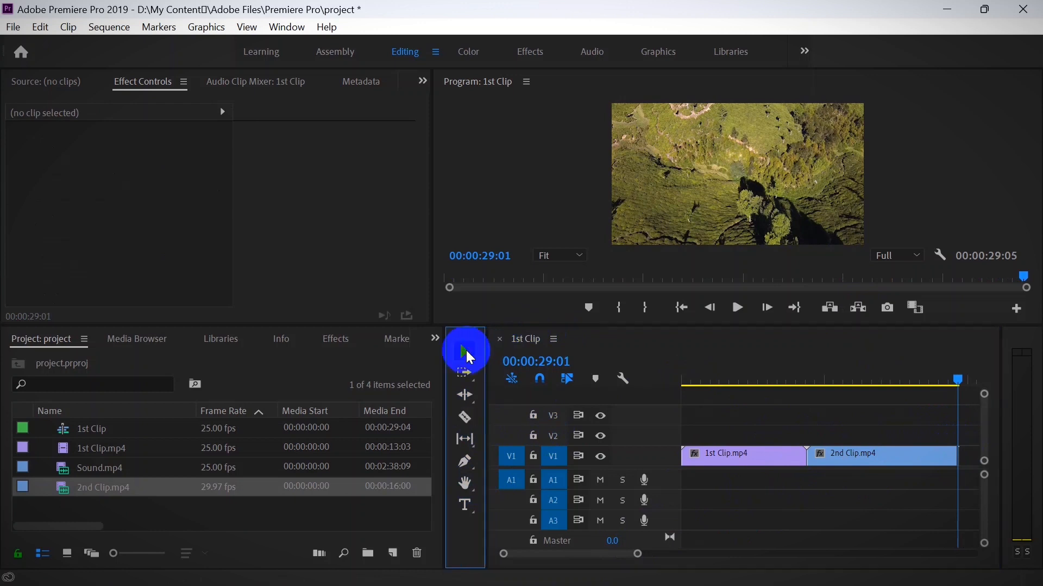
drag(979, 481, 960, 443)
key(Delete)
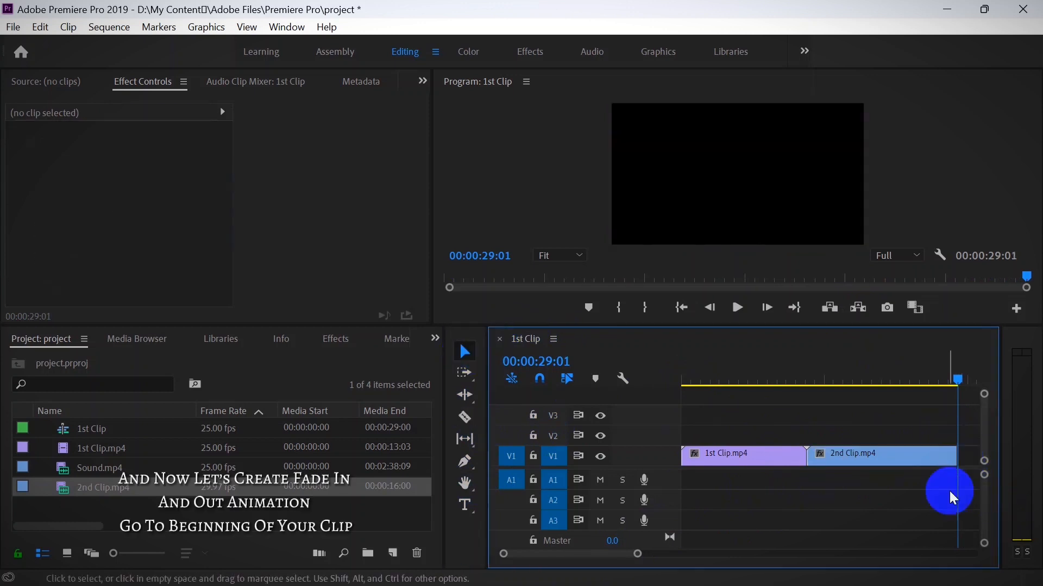
- Add an opacity keyframe to 1st Clip at the very beginning of the sequence
click(681, 307)
click(774, 458)
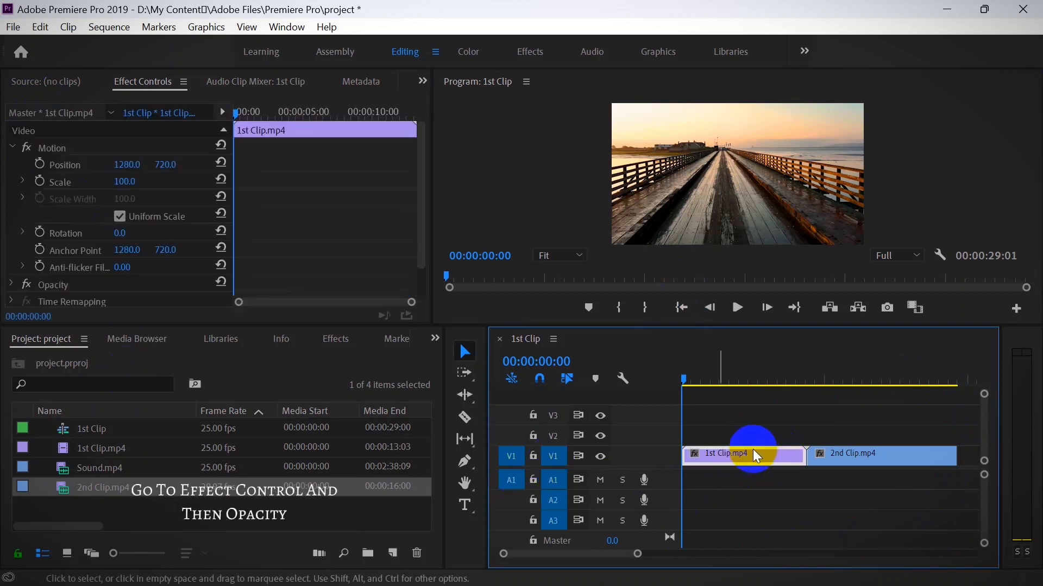
click(12, 148)
click(12, 164)
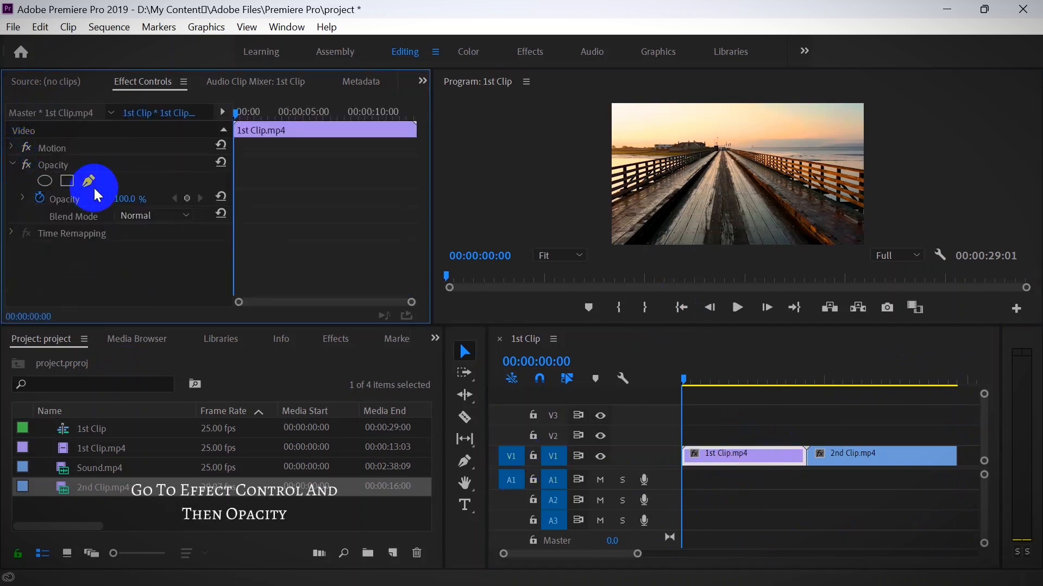
click(184, 196)
- Add a second opacity keyframe about one second into 1st Clip and set the first keyframe's opacity to 0%
key(space)
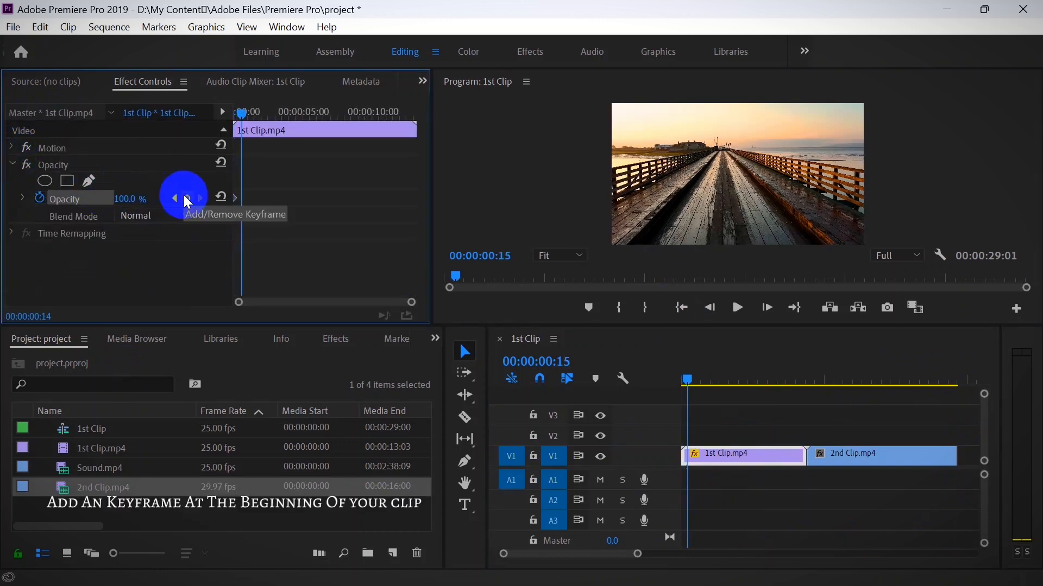
key(Left)
key(Left)
key(Left)
click(186, 194)
click(174, 197)
drag(134, 200, 85, 199)
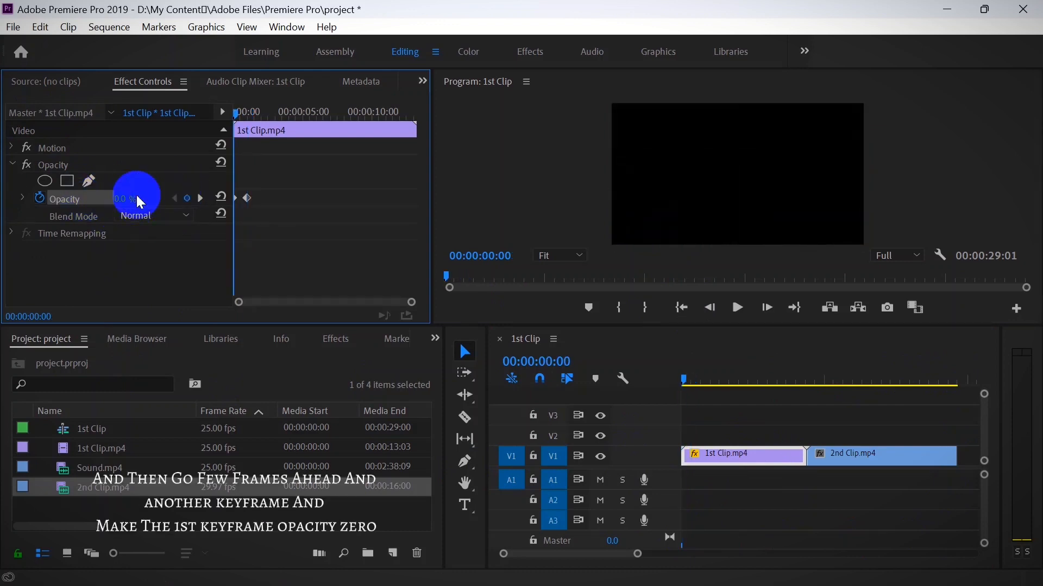
- Add an opacity keyframe to 2nd Clip at its last frame, 00:00:29:00
drag(687, 381, 941, 438)
click(794, 308)
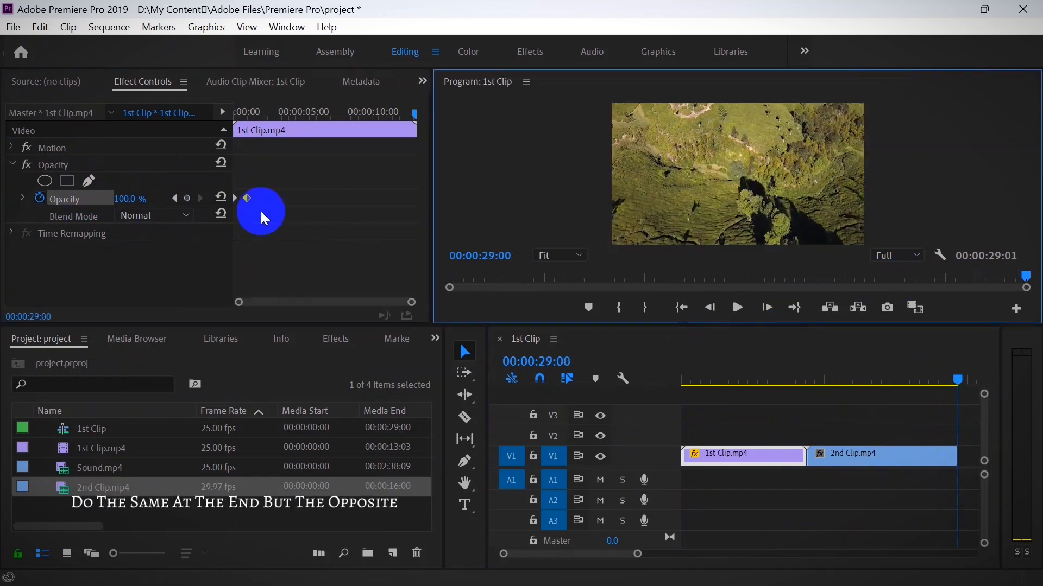
click(839, 460)
click(185, 201)
- Add another opacity keyframe to 2nd Clip at 00:00:28:00 and lower the last keyframe's opacity to create a fade-out
key(Left)
key(Left)
key(Left)
key(Left)
key(Left)
key(Left)
key(Left)
key(Left)
key(Left)
key(Left)
key(Left)
key(Left)
key(Left)
key(Left)
key(Left)
key(Left)
key(Left)
key(Left)
key(Left)
key(Left)
key(Left)
key(Left)
key(Left)
key(Left)
key(Left)
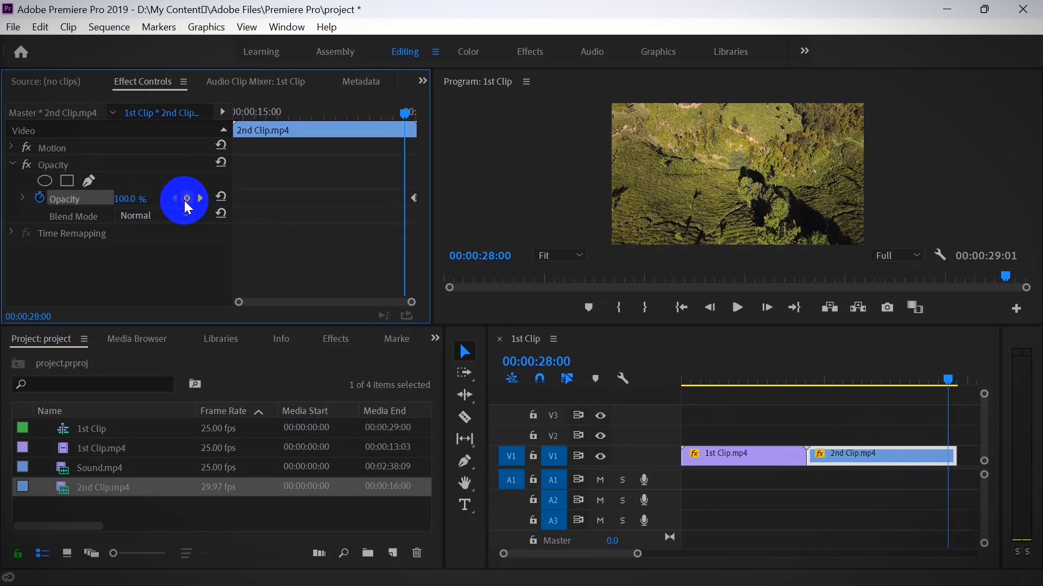
click(187, 199)
click(201, 199)
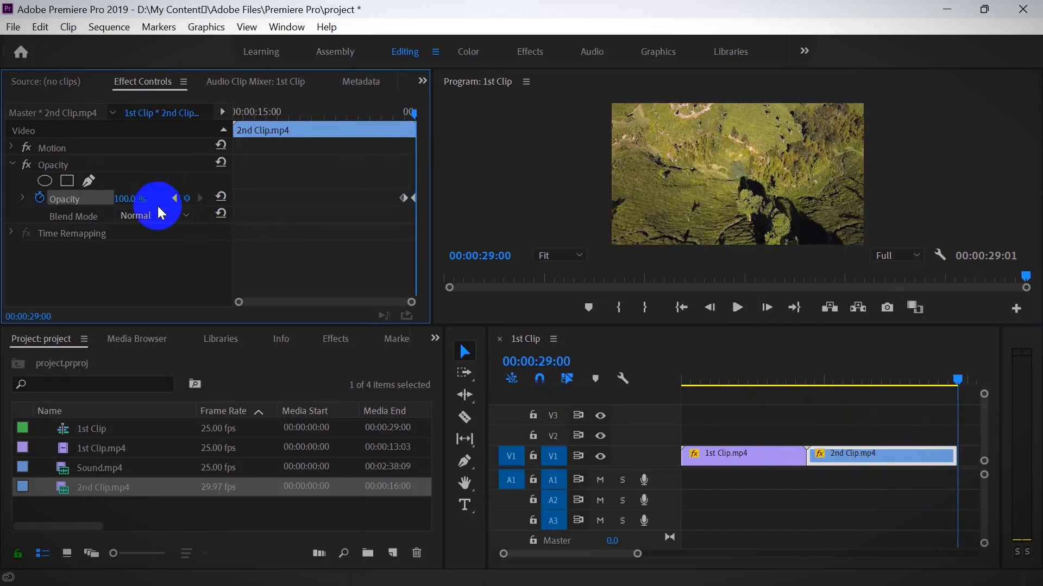
drag(158, 205, 112, 200)
- Add the text "WELCOME TO Your.TechGuy" over the video at the beginning of the sequence
right_click(950, 384)
click(747, 318)
click(707, 357)
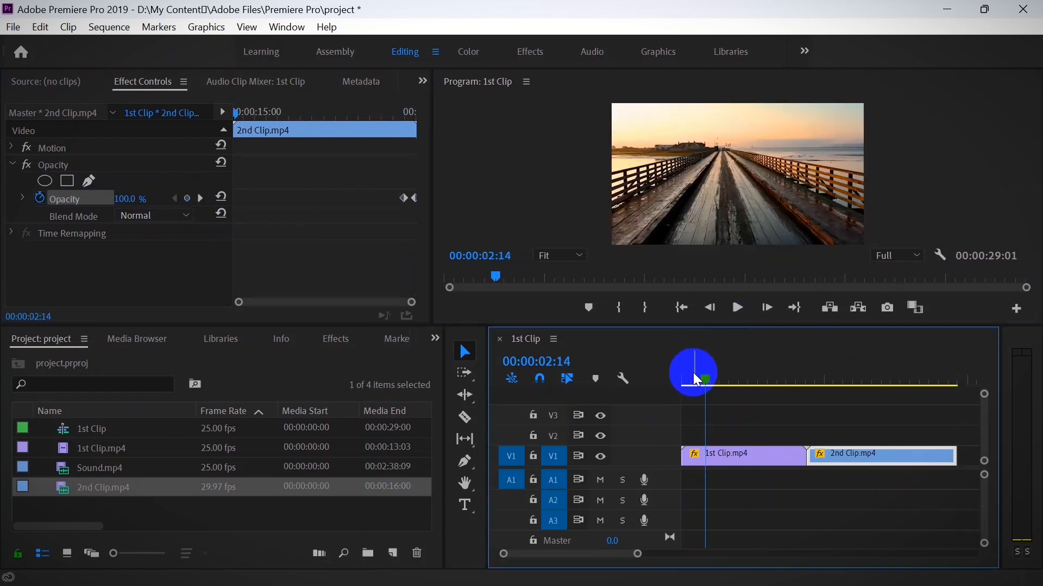
key(Home)
click(463, 504)
click(670, 188)
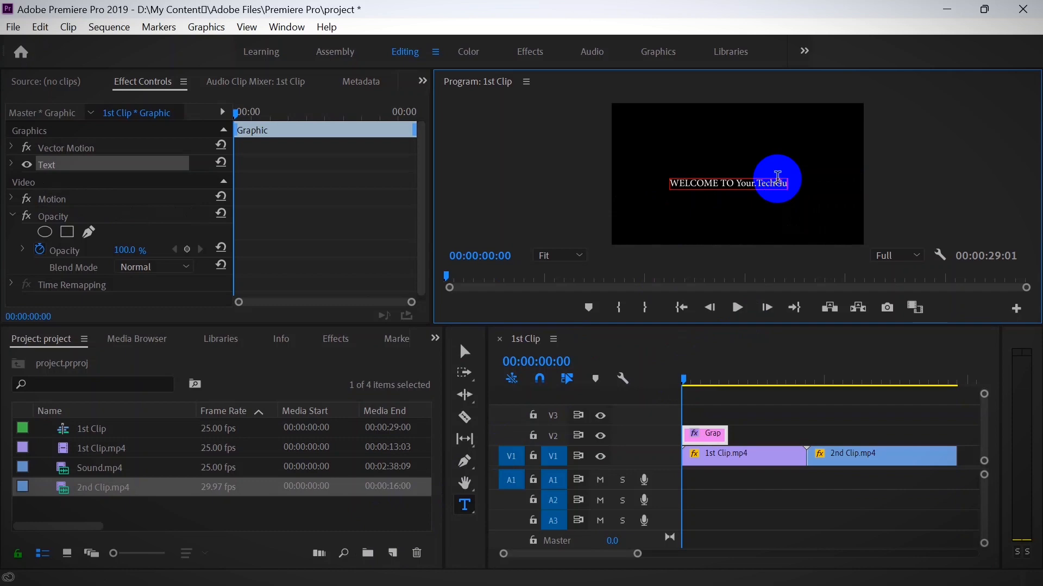
- Move the title text's anchor point to the middle of the text
click(471, 351)
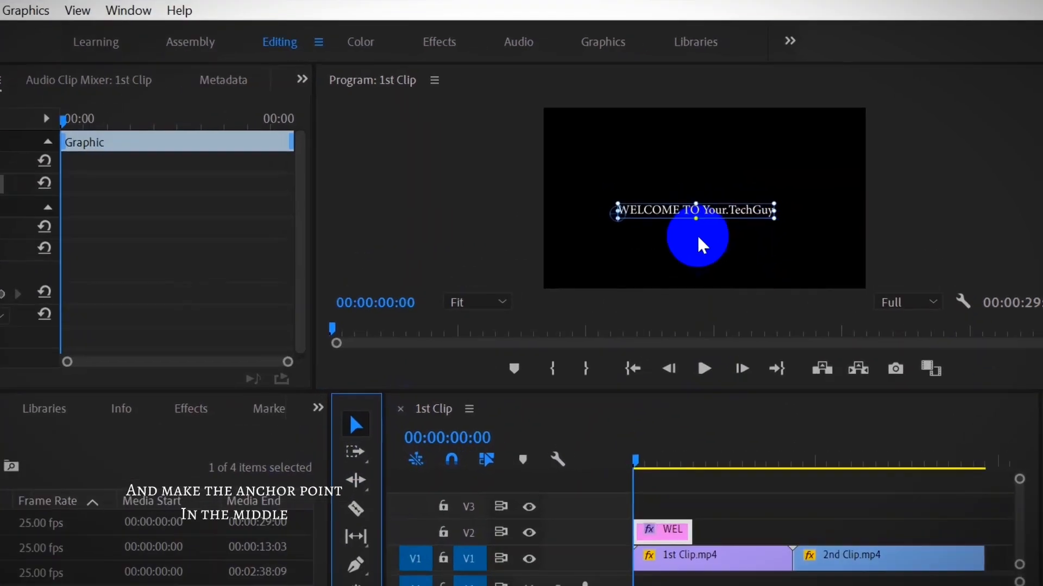
drag(669, 187, 696, 189)
drag(500, 316, 576, 303)
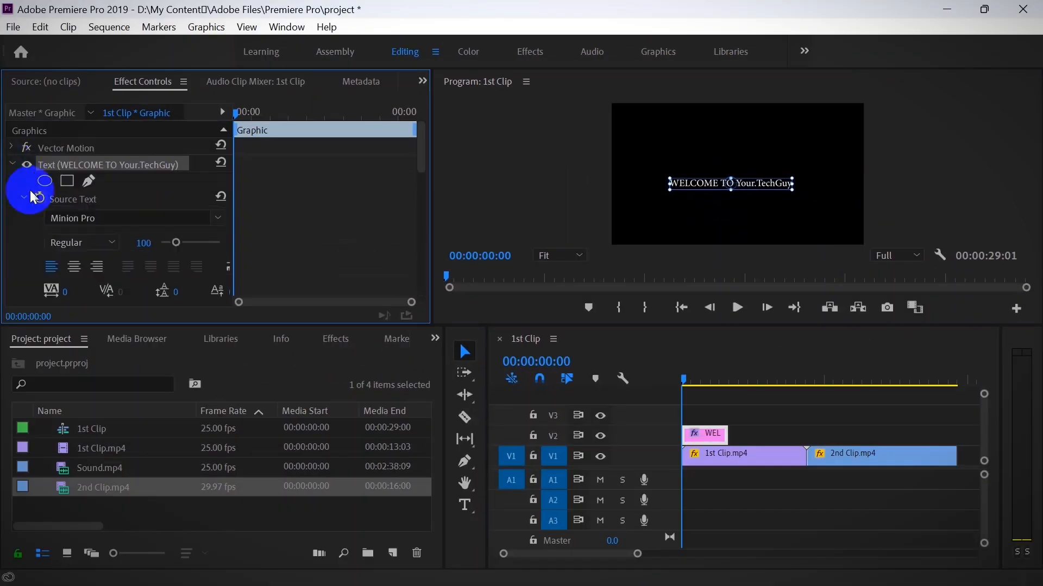
- Change the title text's font to Impact
click(89, 220)
text(impa)
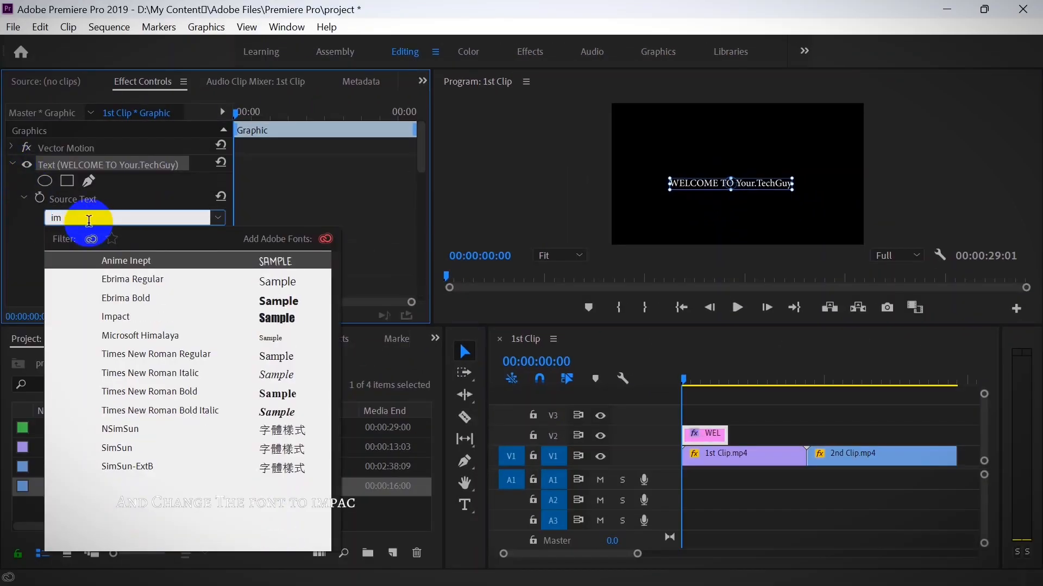
click(124, 251)
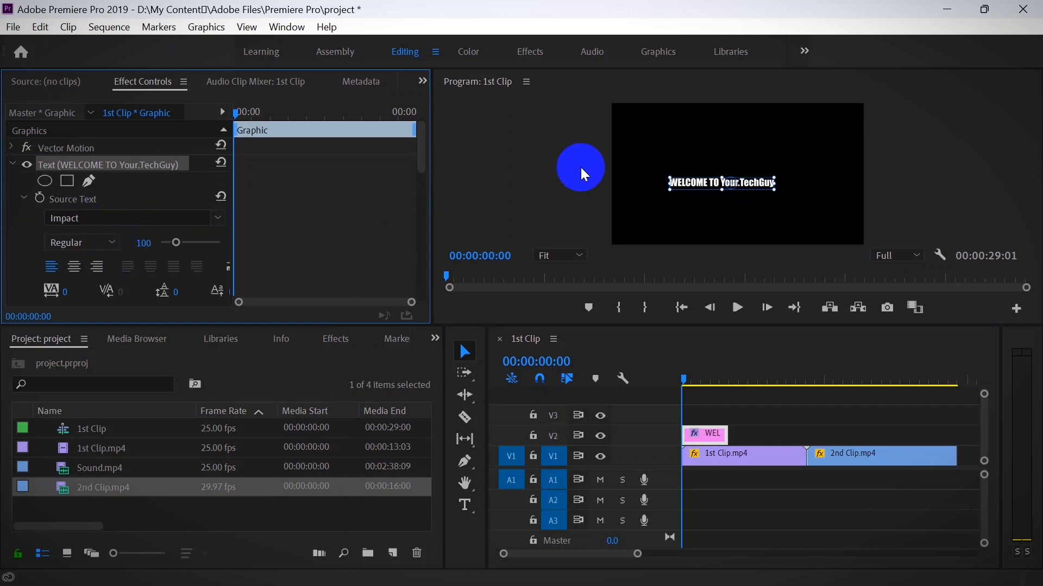
drag(765, 195, 752, 207)
- Apply the Track Matte Key effect to 1st Clip with Video 2 as its matte
click(344, 349)
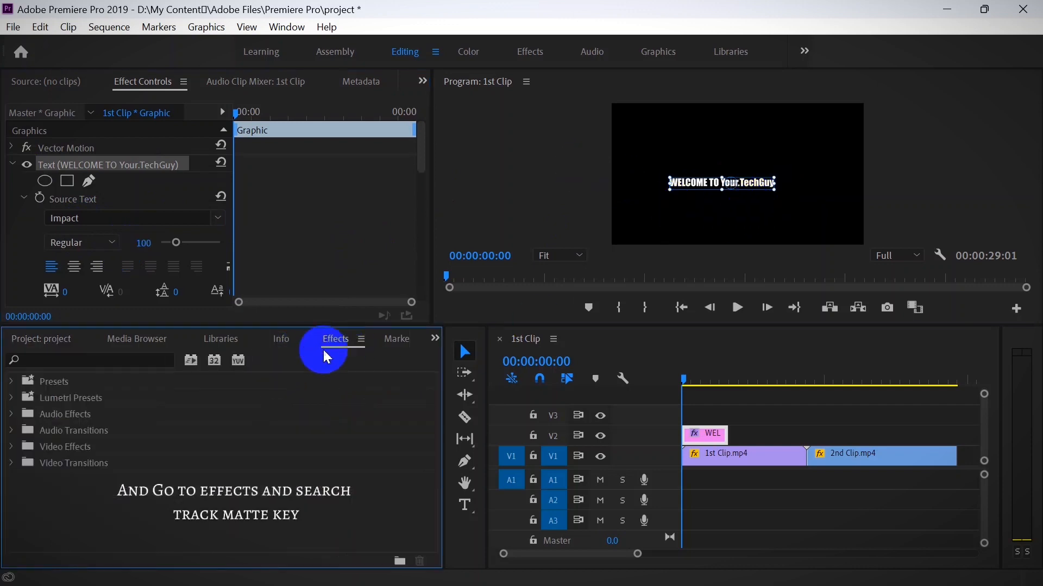
click(103, 360)
text(trac)
drag(90, 511, 739, 470)
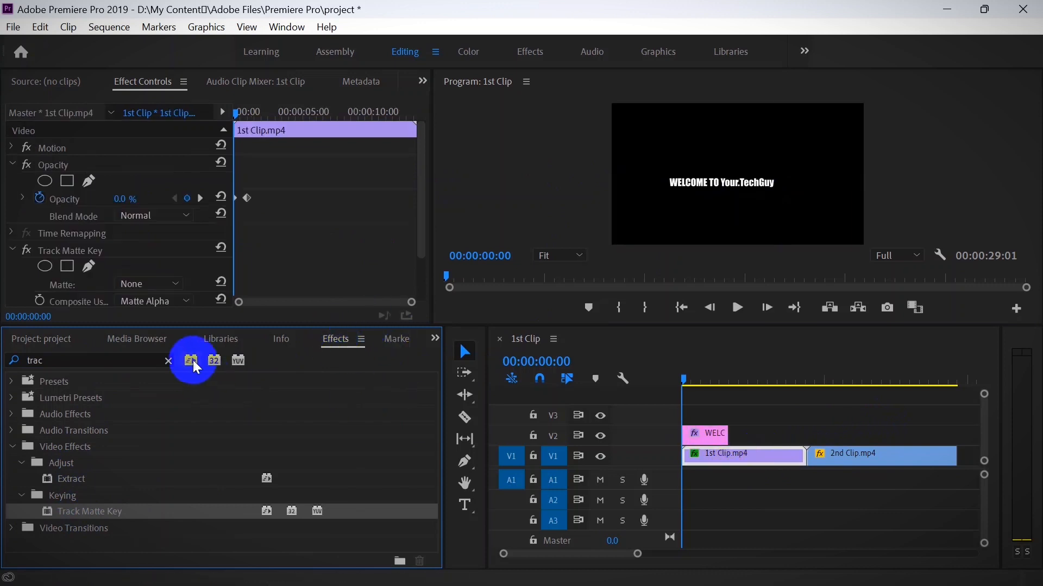
click(73, 338)
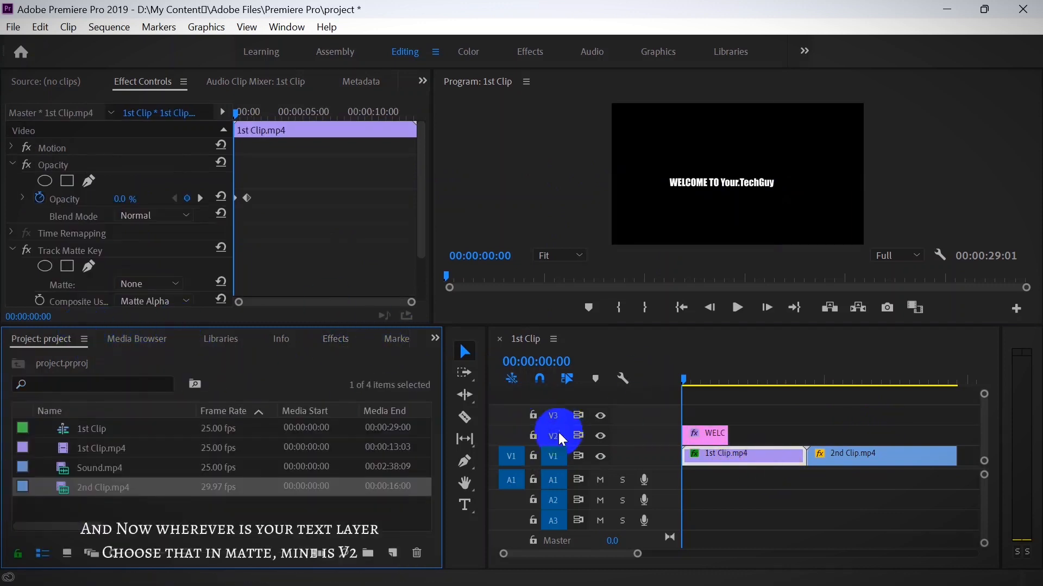
click(141, 280)
click(157, 342)
- Go to 00:00:02:12 and enlarge the title text in the frame
click(691, 385)
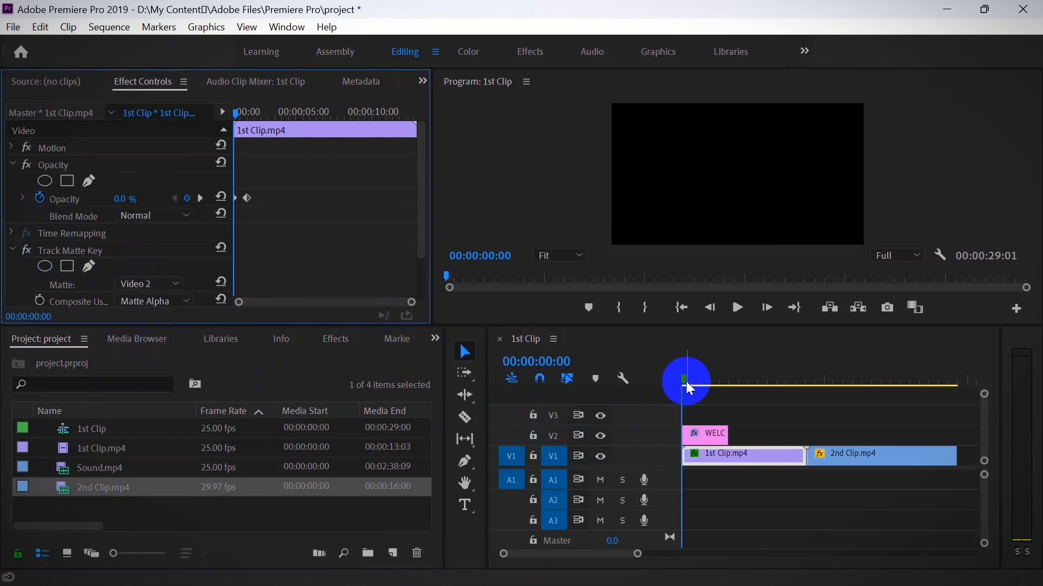
drag(686, 381, 705, 386)
click(751, 183)
drag(782, 194, 819, 197)
- Set the Motion scale of the title graphic to 95
click(12, 165)
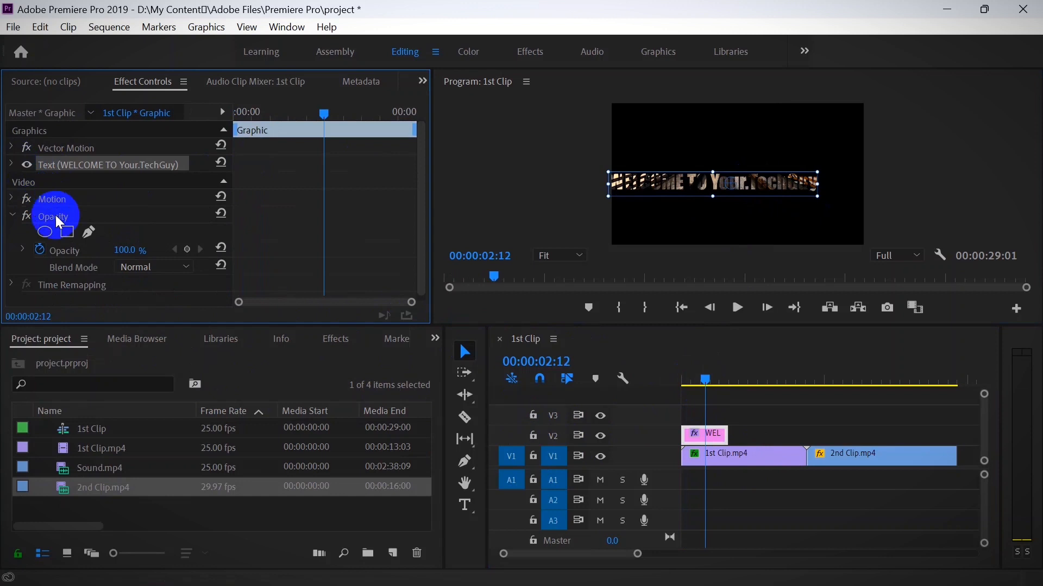
click(10, 216)
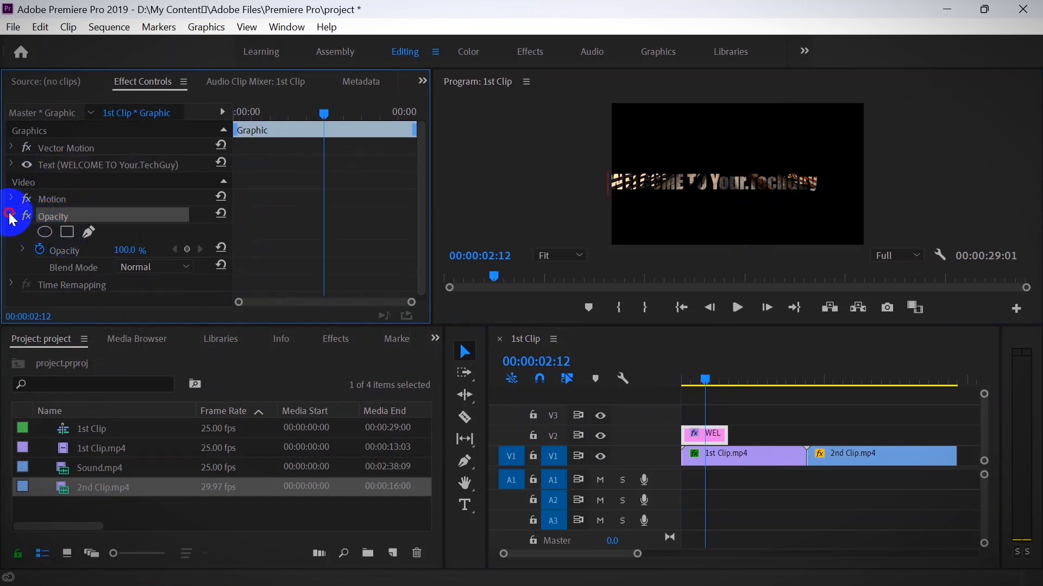
click(11, 199)
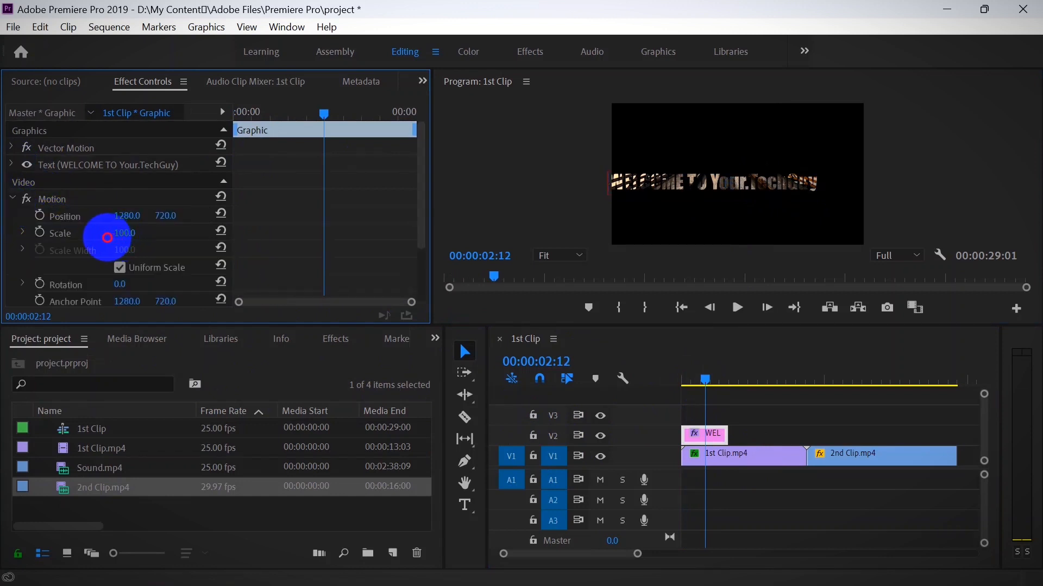
drag(94, 237, 137, 234)
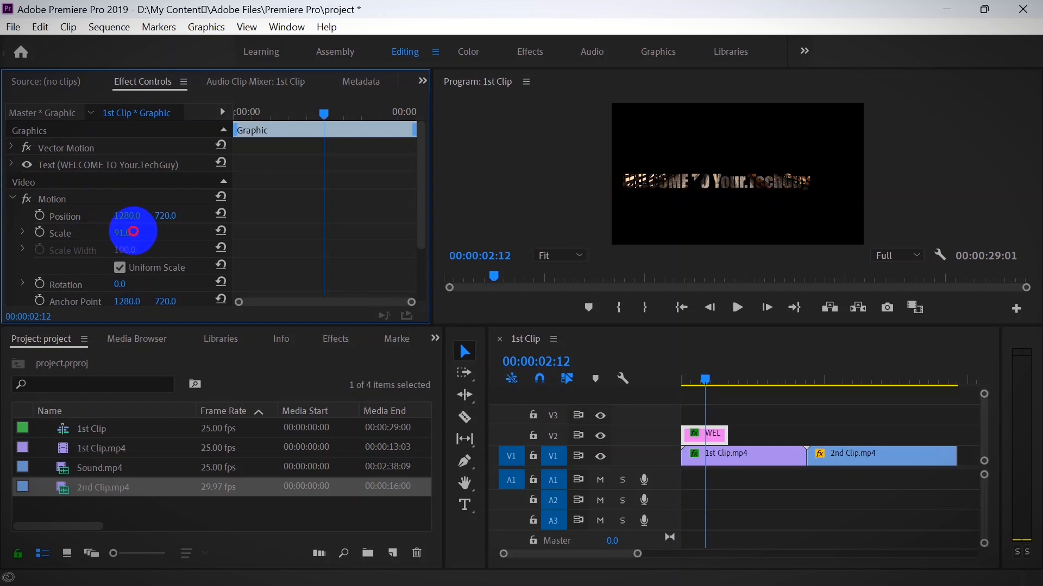
- Enlarge the title text to span the full frame width and extend its graphic on V2 nearly to 1st Clip's end
click(768, 190)
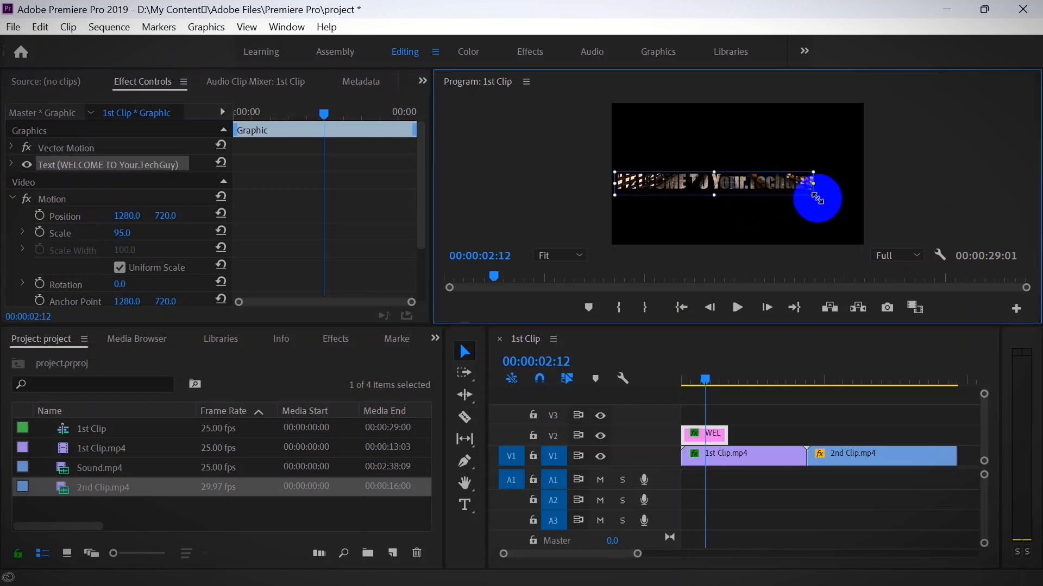
drag(812, 194, 858, 195)
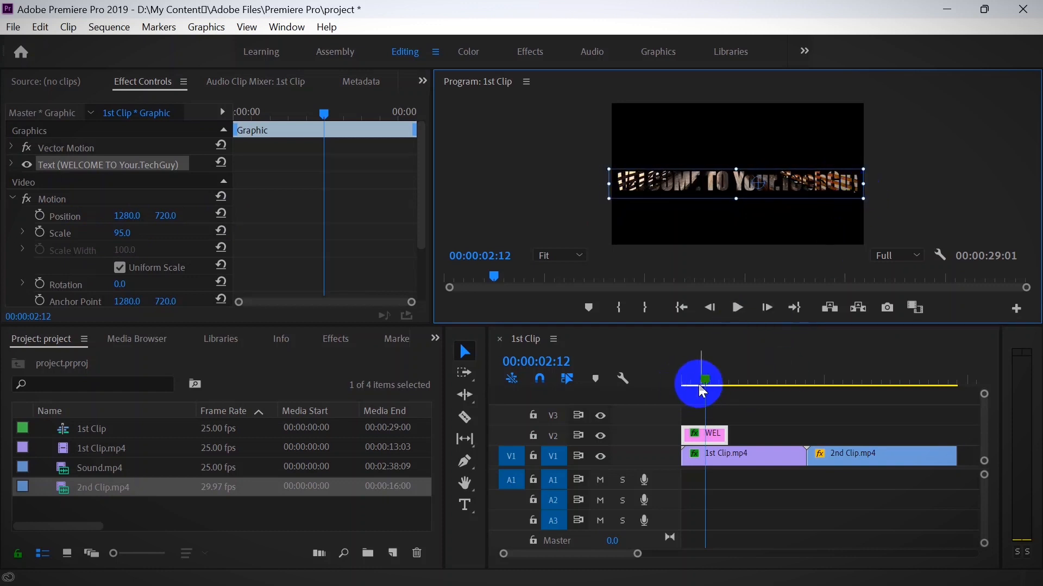
drag(727, 435, 793, 438)
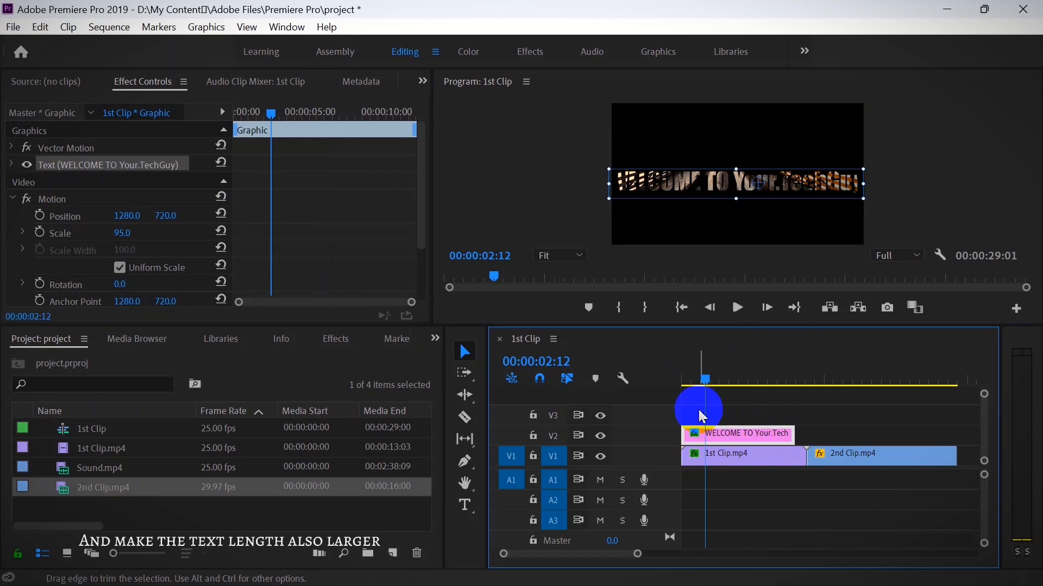
- Add Motion scale keyframes to the title graphic at its beginning and at 00:00:01:00
drag(705, 379, 641, 380)
click(41, 232)
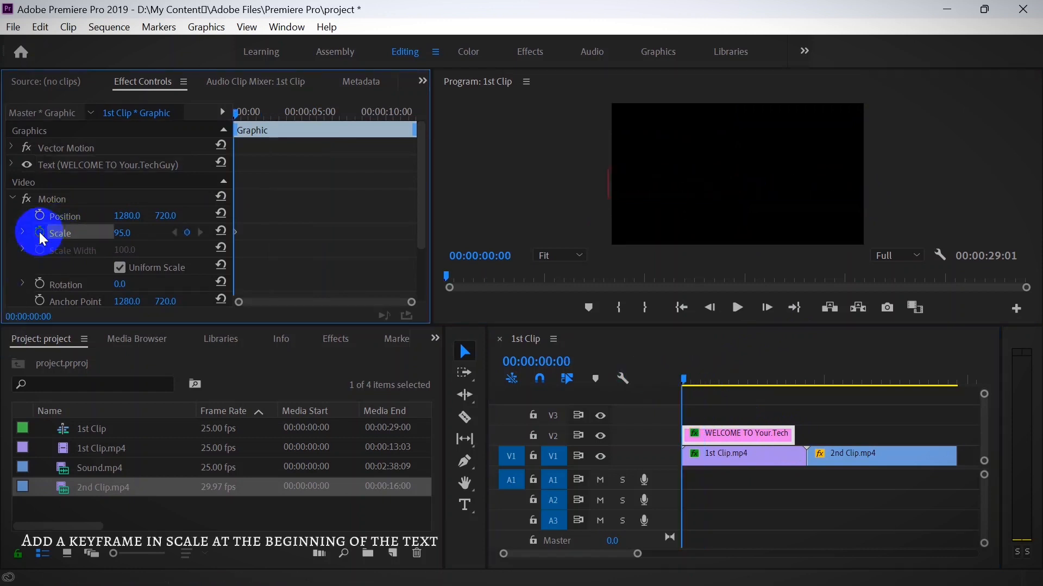
key(space)
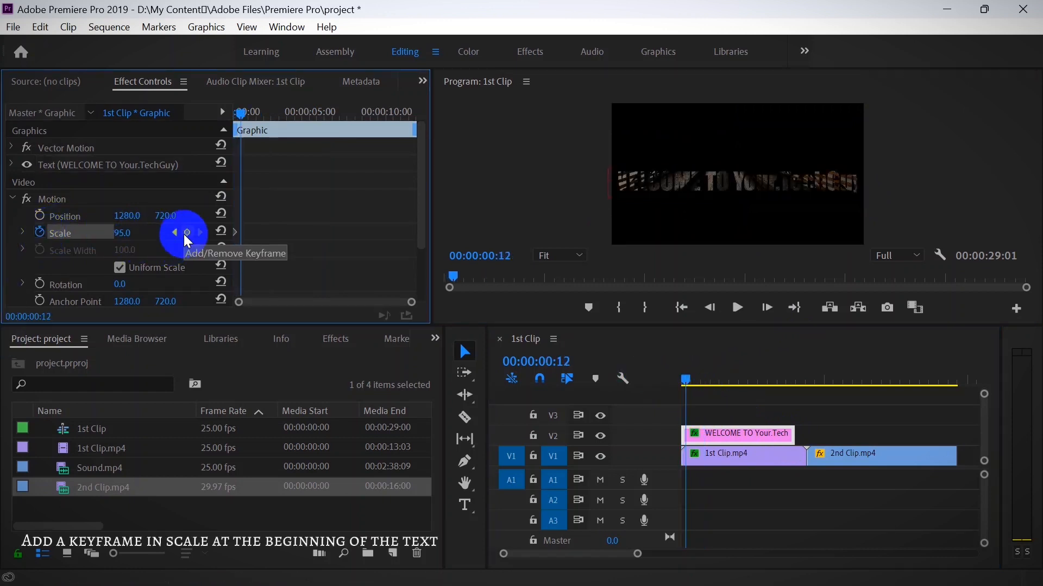
click(187, 233)
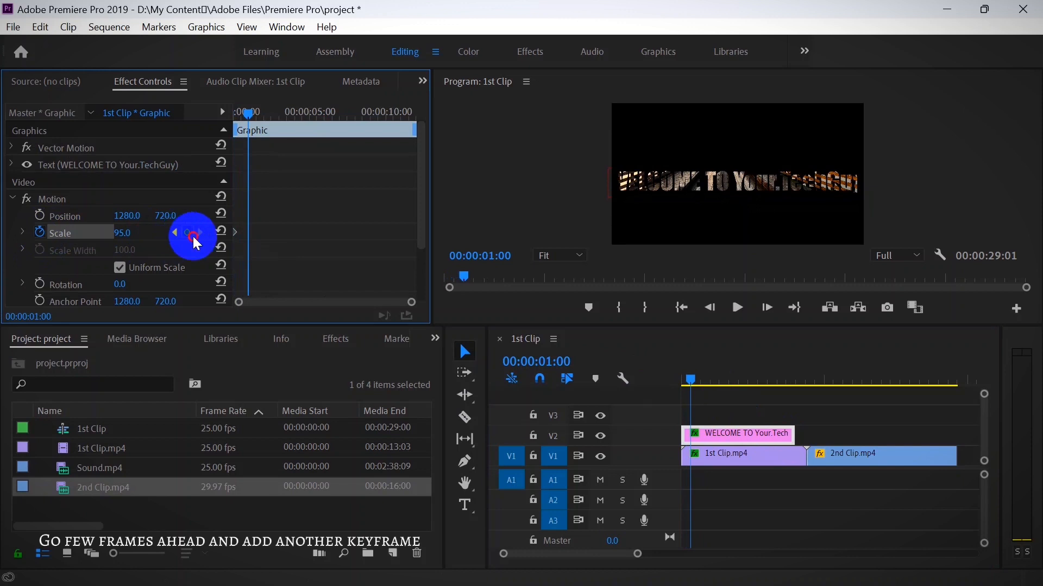
click(174, 233)
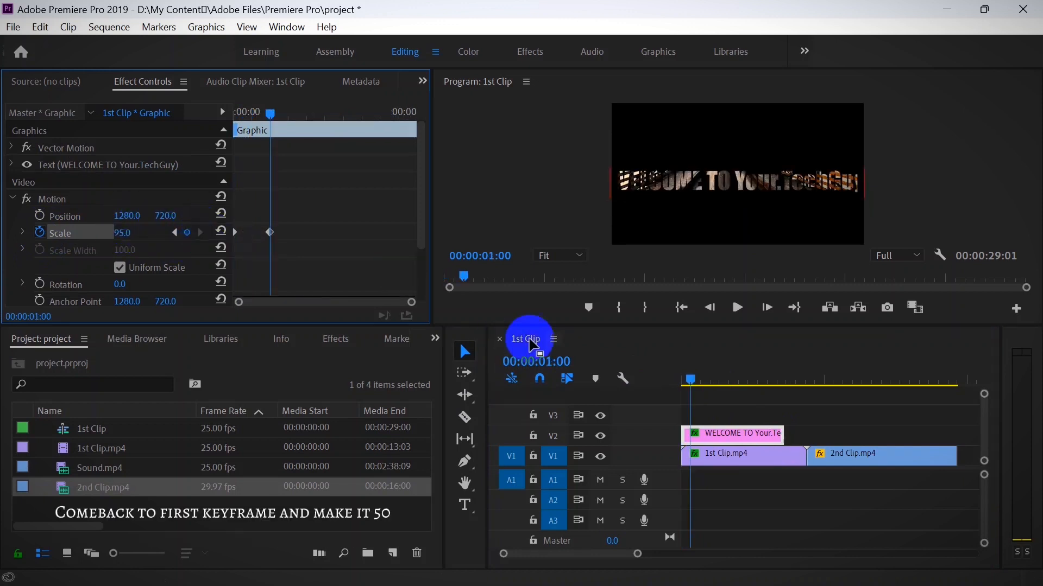
- Add a Motion scale keyframe to the "WELCOME TO Your.TechGuy" title graphic at 00:00:10:00
drag(693, 381, 777, 406)
click(127, 135)
click(187, 233)
click(187, 233)
click(798, 181)
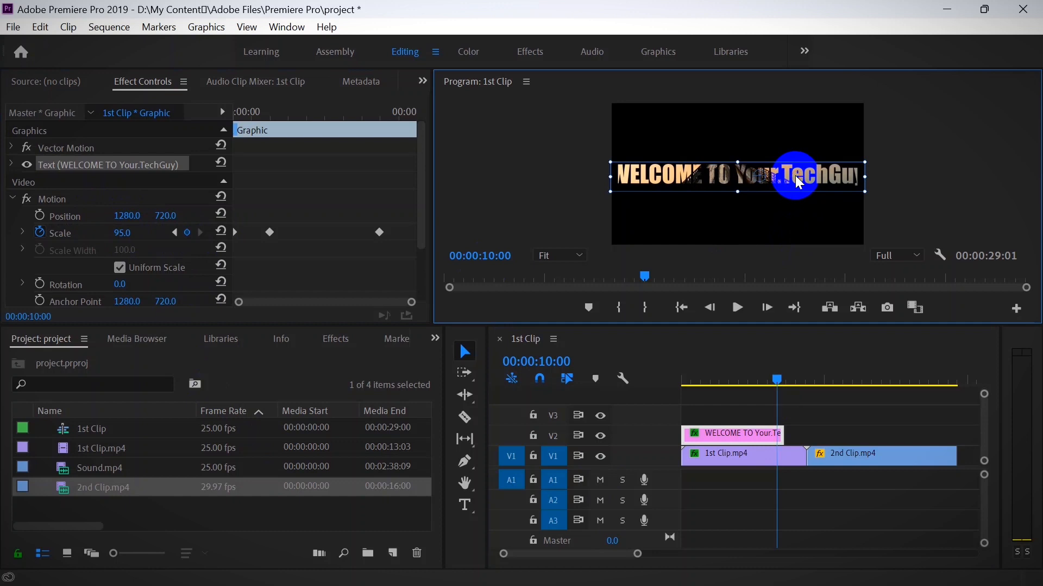
- Raise the title's scale at 00:00:10:00 to 5275 so the footage fills the frame, and play the animation from the start
drag(129, 236, 376, 231)
drag(783, 154, 704, 169)
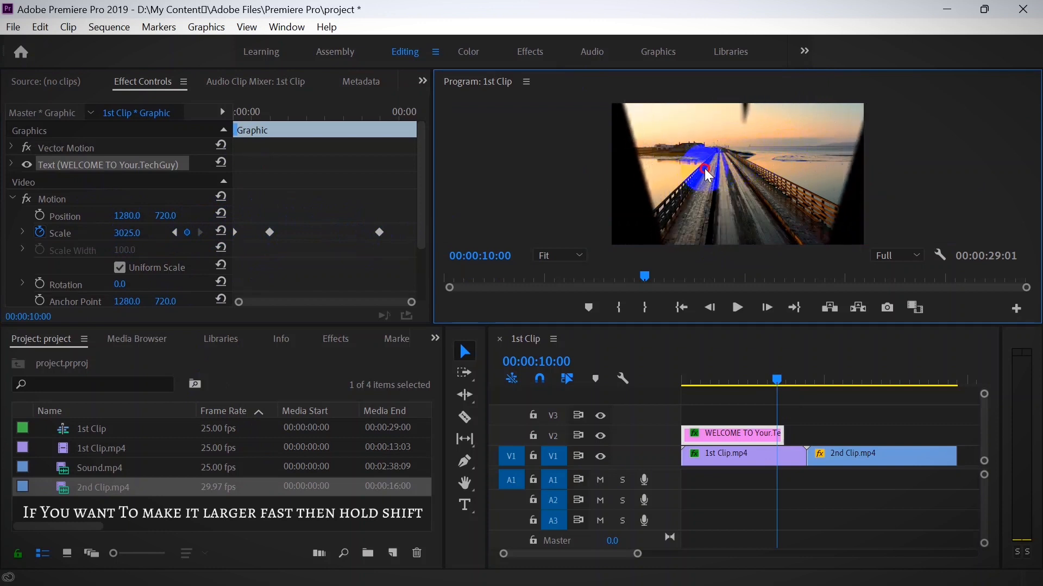
mouse_move(132, 233)
mouse_down()
mouse_move(307, 235)
mouse_move(137, 233)
mouse_up()
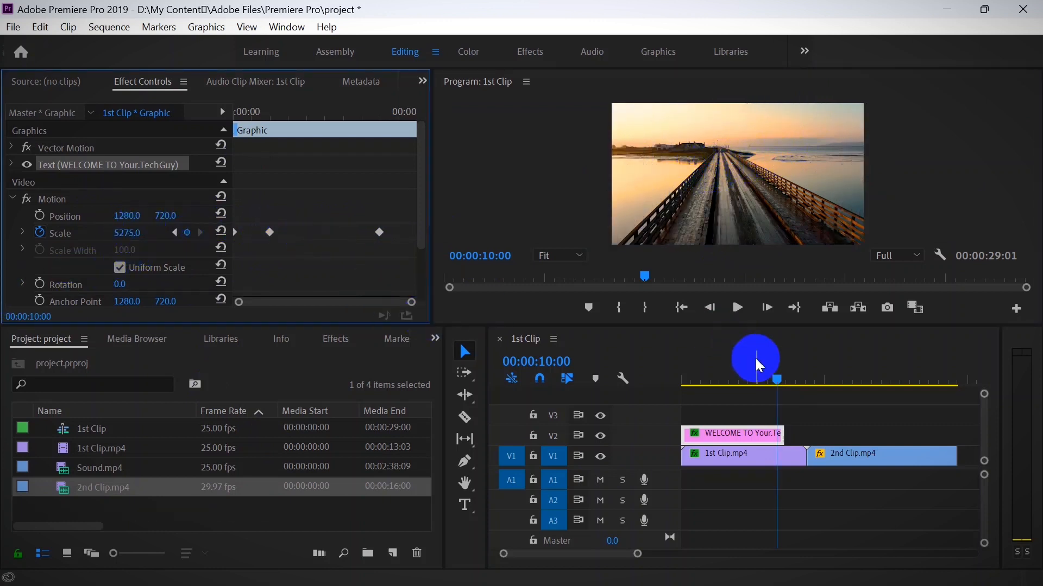
drag(780, 378, 567, 363)
key(space)
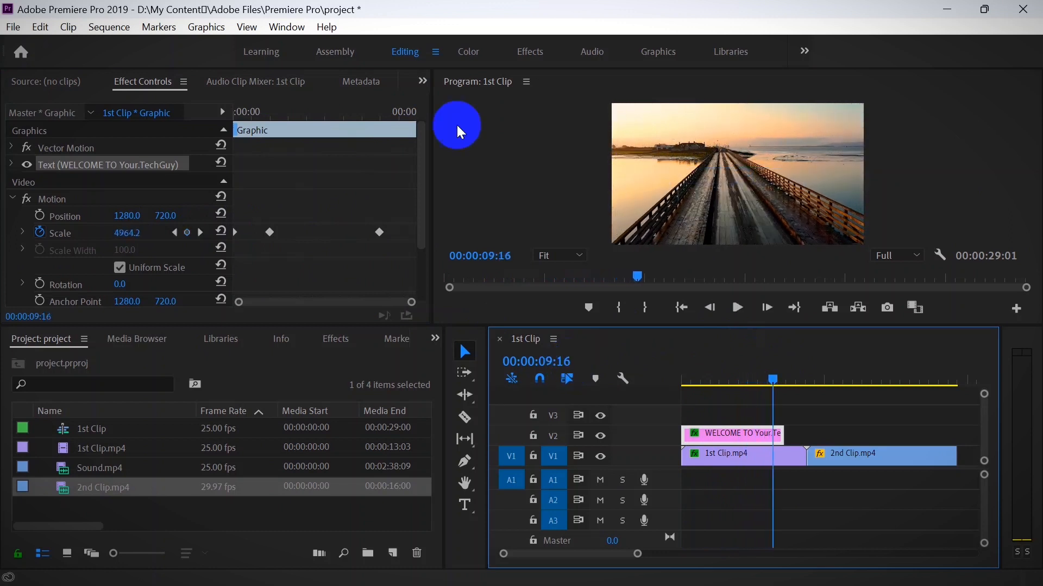
- Apply Ease In to all three scale keyframes of the title graphic and play the animation from the start
click(236, 233)
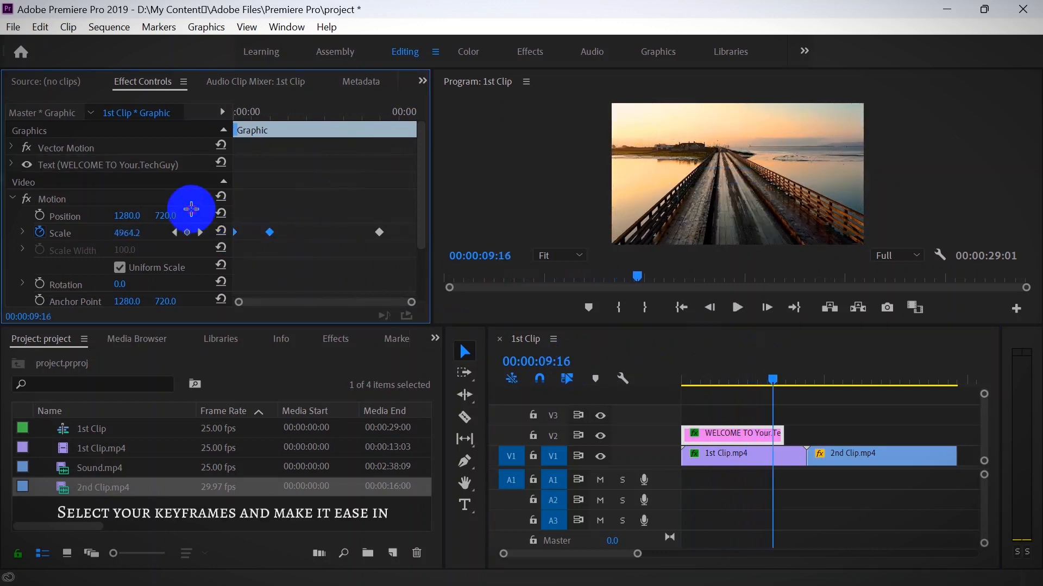
click(268, 234)
right_click(269, 232)
click(307, 451)
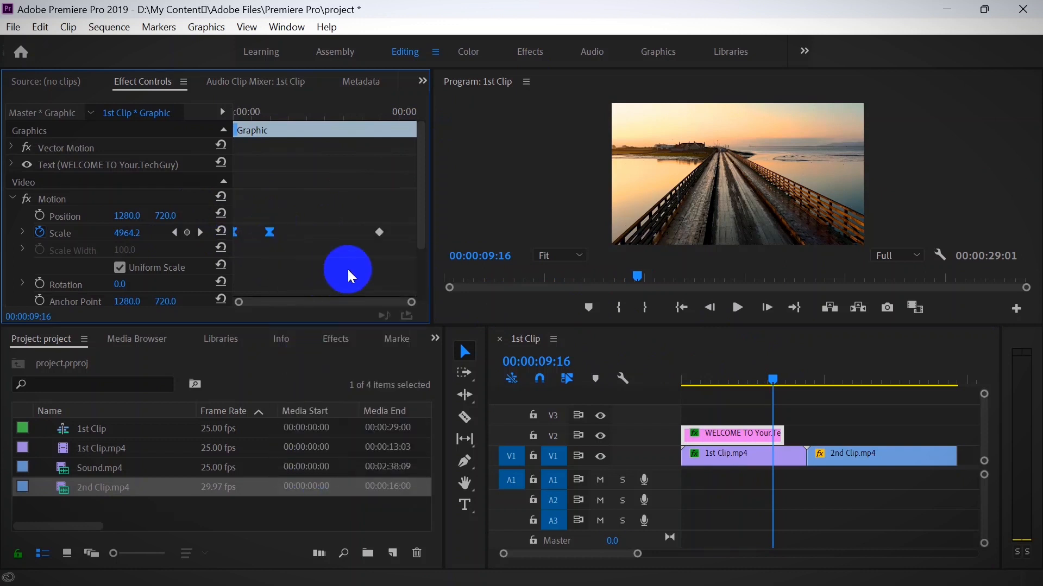
right_click(379, 232)
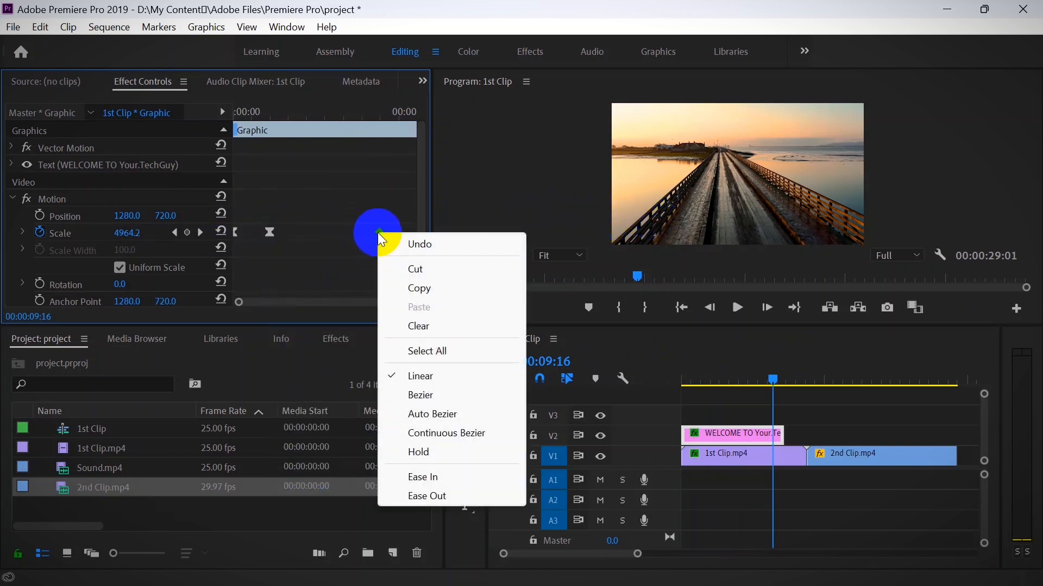
click(439, 478)
drag(773, 384, 639, 362)
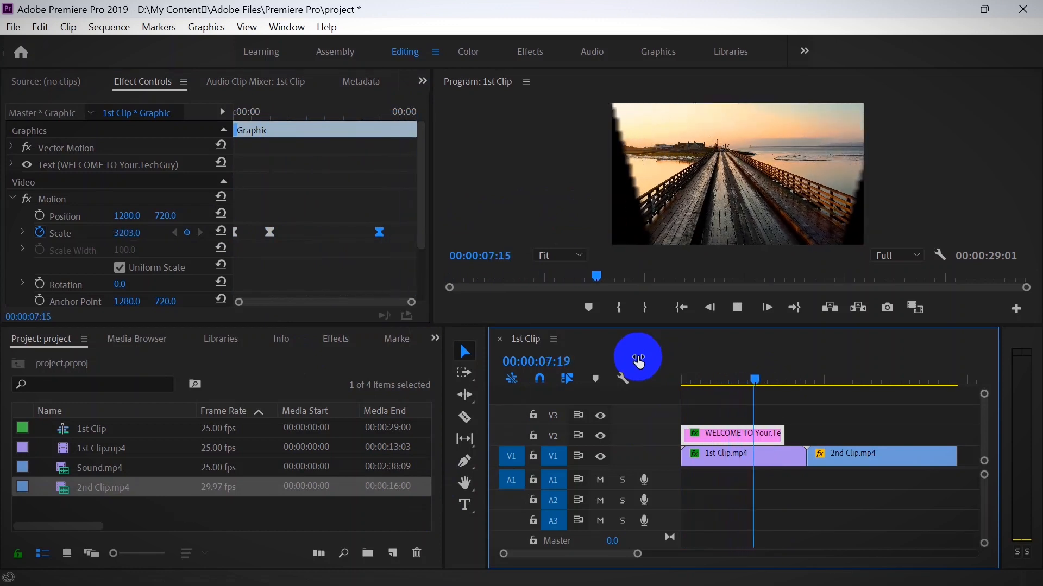
key(space)
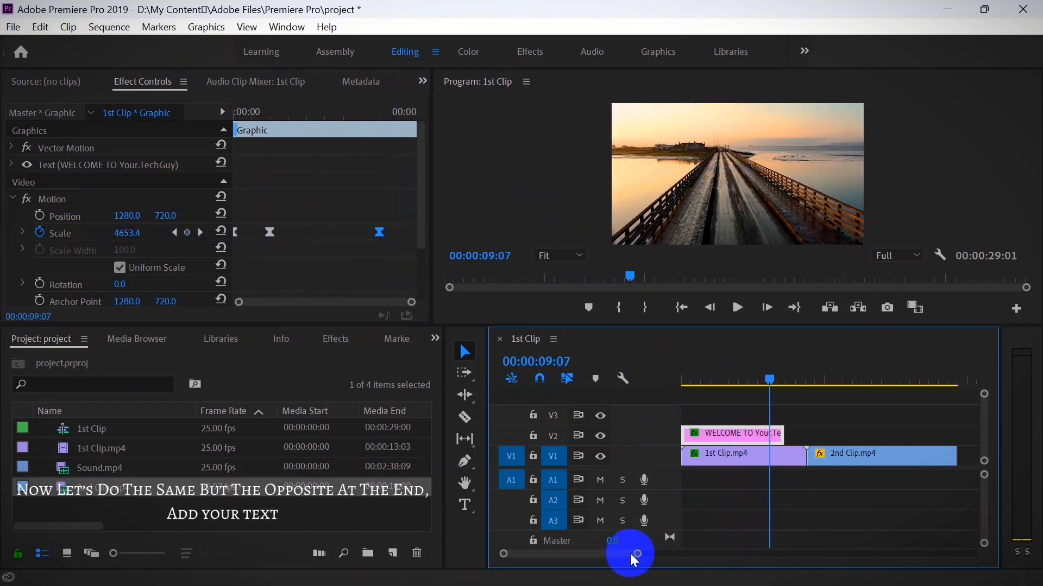
- Add a "Good Bye" text graphic on V2 at 00:00:23:00 and extend it to the end of 2nd Clip.mp4
drag(635, 556, 643, 554)
click(761, 379)
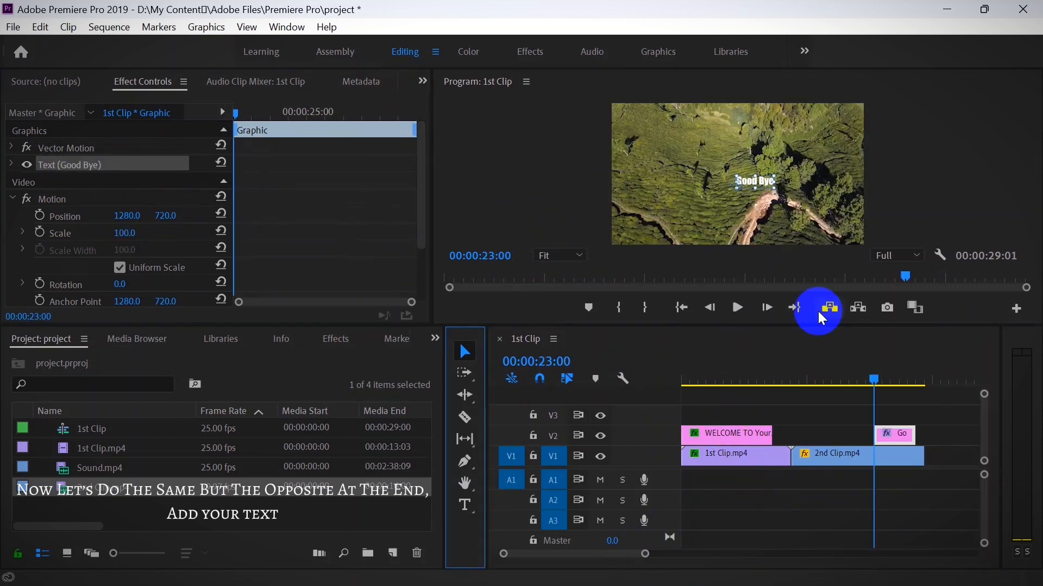
drag(919, 425, 923, 429)
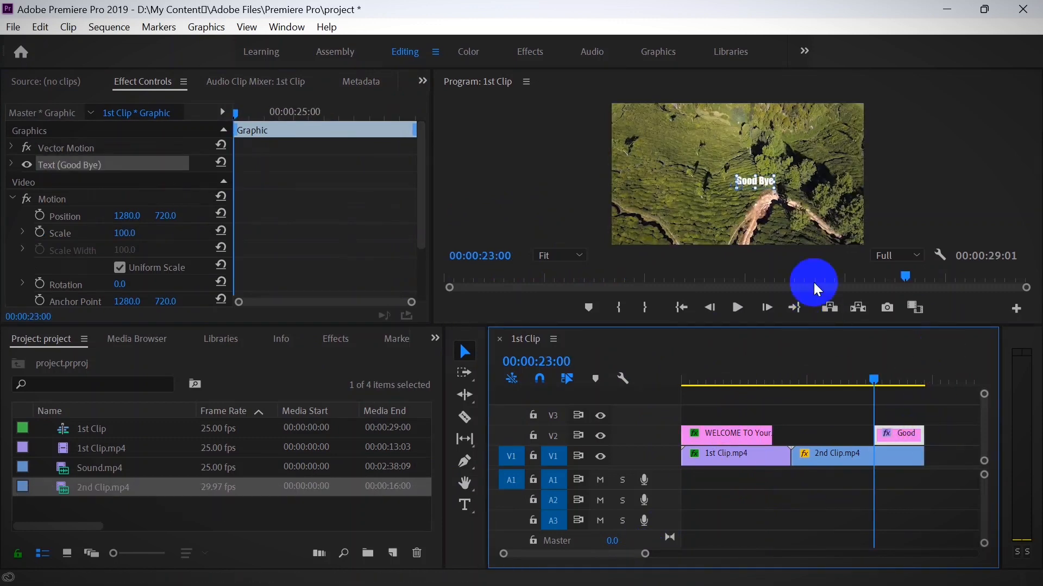
- Enlarge the "Good Bye" text across the middle of the frame and set its Motion scale to 95
drag(775, 188, 703, 191)
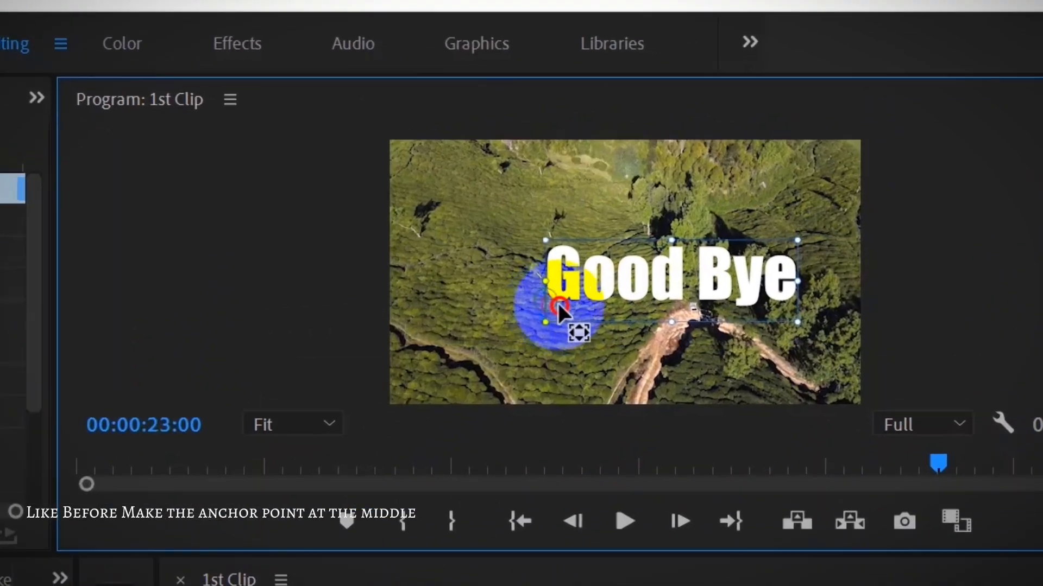
drag(559, 304, 588, 304)
drag(751, 197, 783, 198)
drag(125, 241, 116, 234)
click(762, 210)
drag(809, 203, 900, 224)
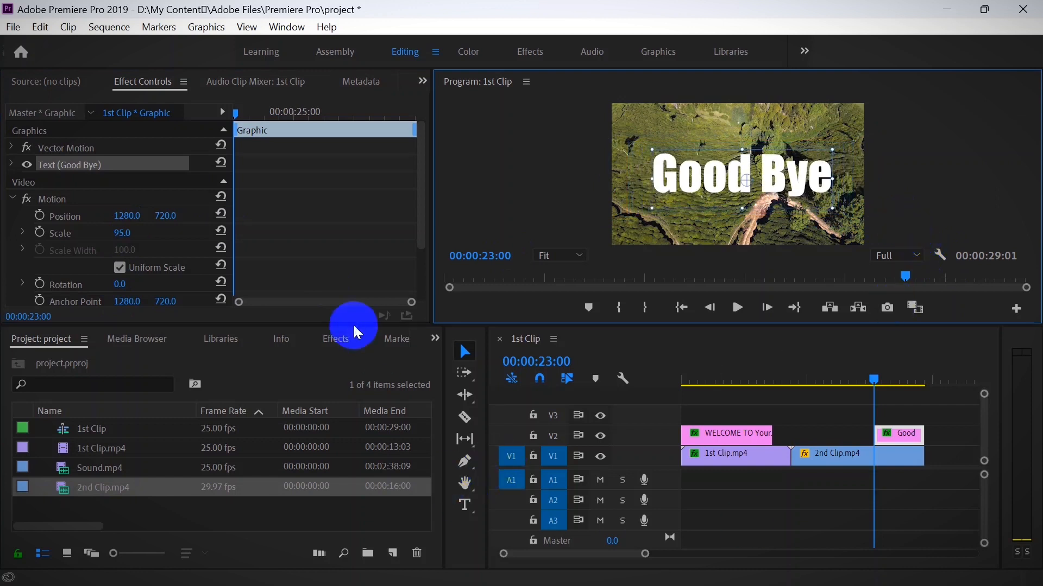
- Apply Track Matte Key to 2nd Clip.mp4 and set its matte to Video 2
click(301, 332)
click(329, 334)
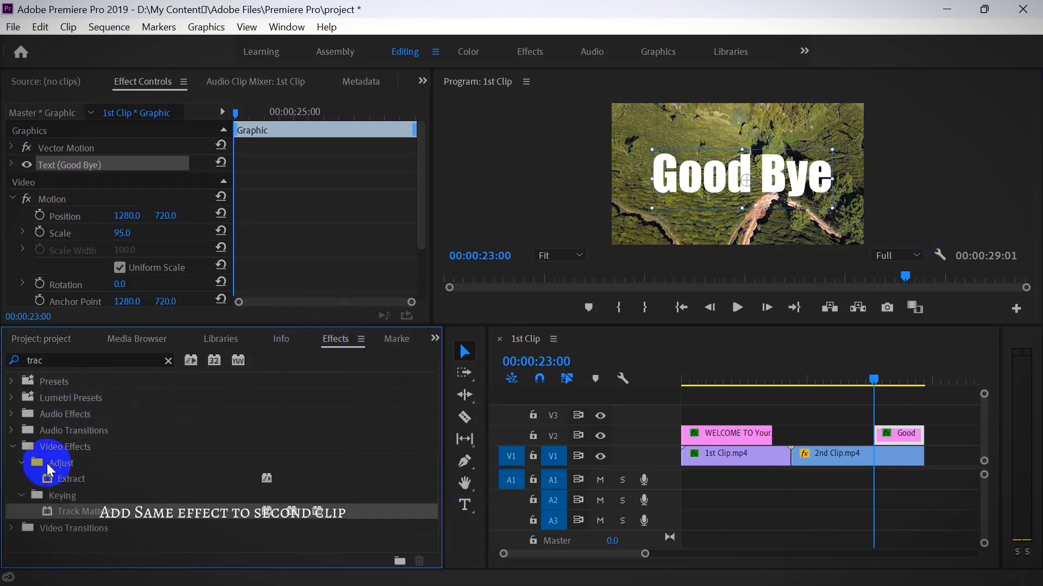
drag(91, 509, 804, 459)
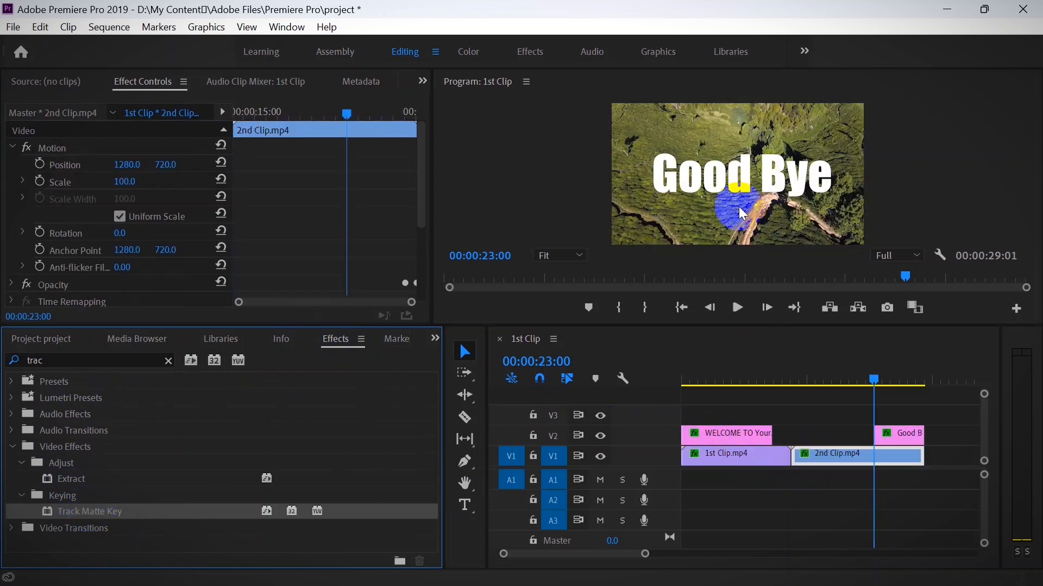
scroll(251, 239, down, 4)
click(142, 244)
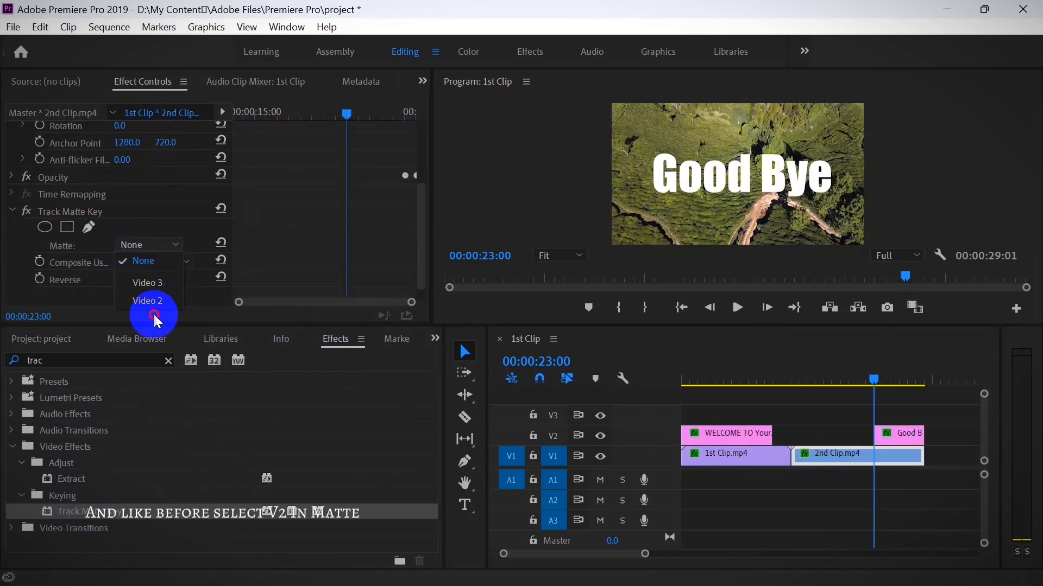
click(175, 300)
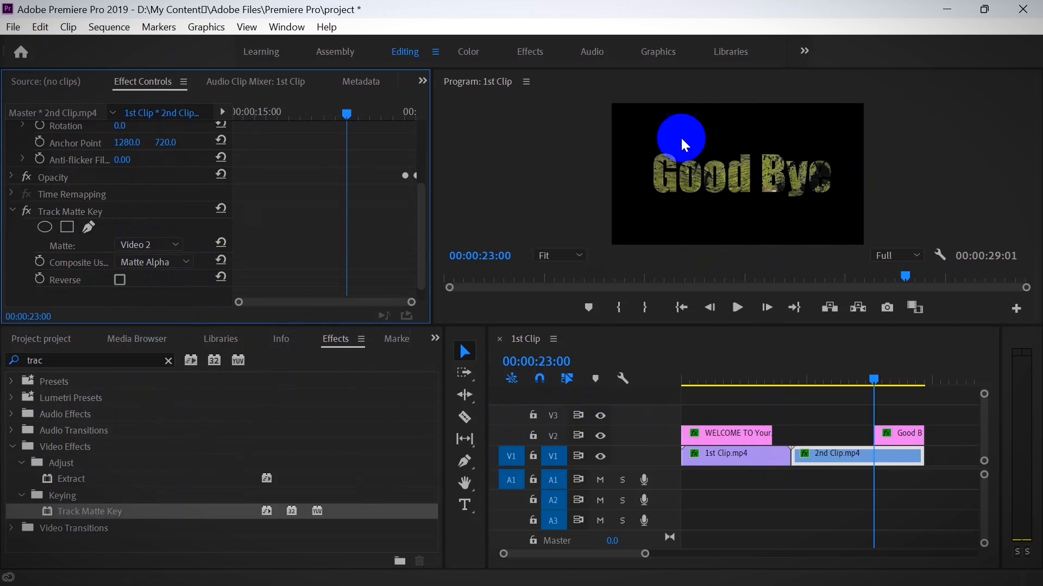
- Add Motion scale keyframes to the "Good Bye" graphic at its beginning and its end
scroll(138, 162, up, 5)
click(904, 432)
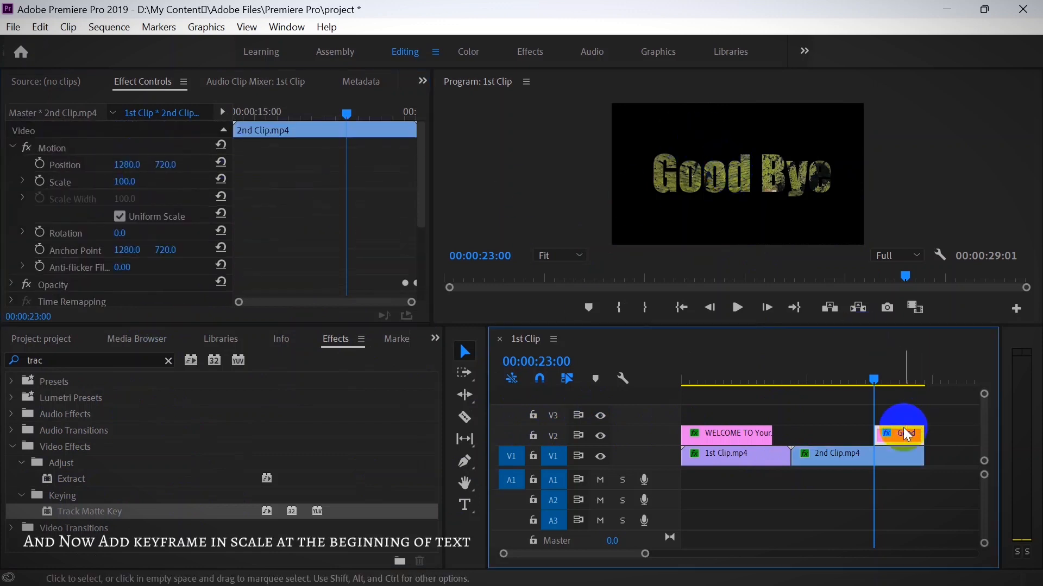
click(40, 232)
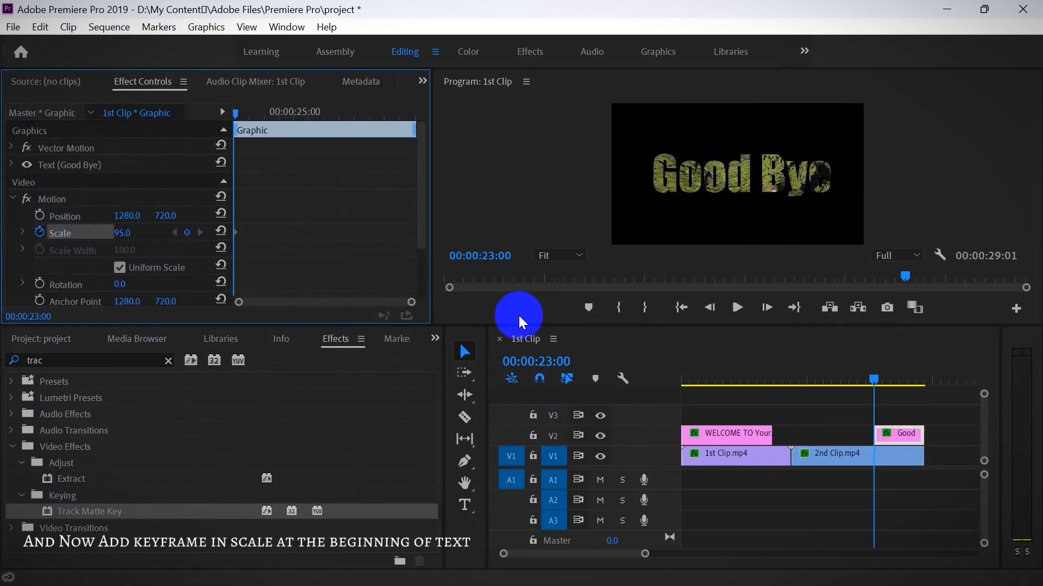
drag(877, 383, 921, 397)
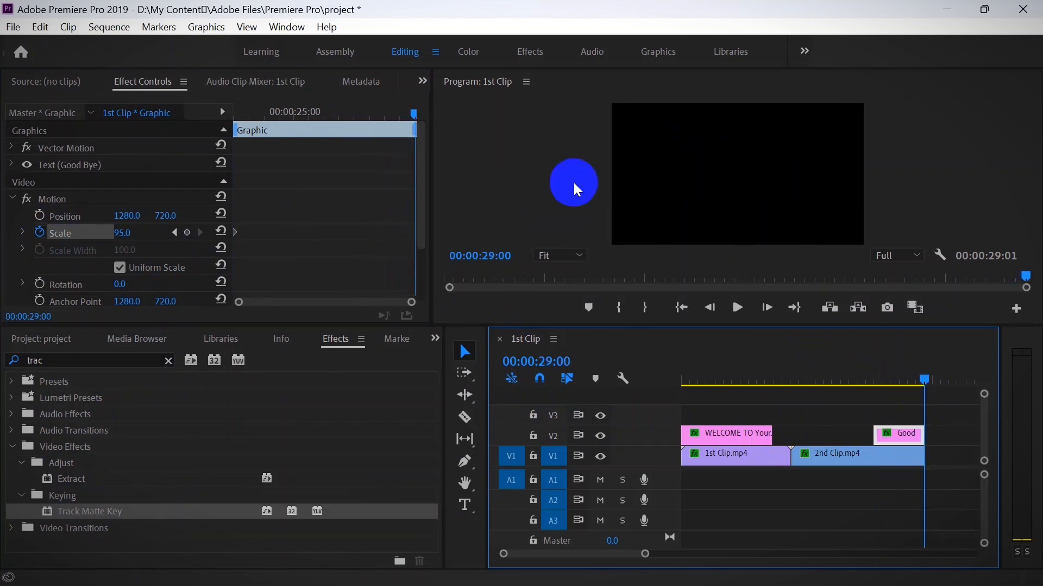
- Return to the "Good Bye" graphic's first scale keyframe at 00:00:23:00 and set the scale to 3785
click(174, 232)
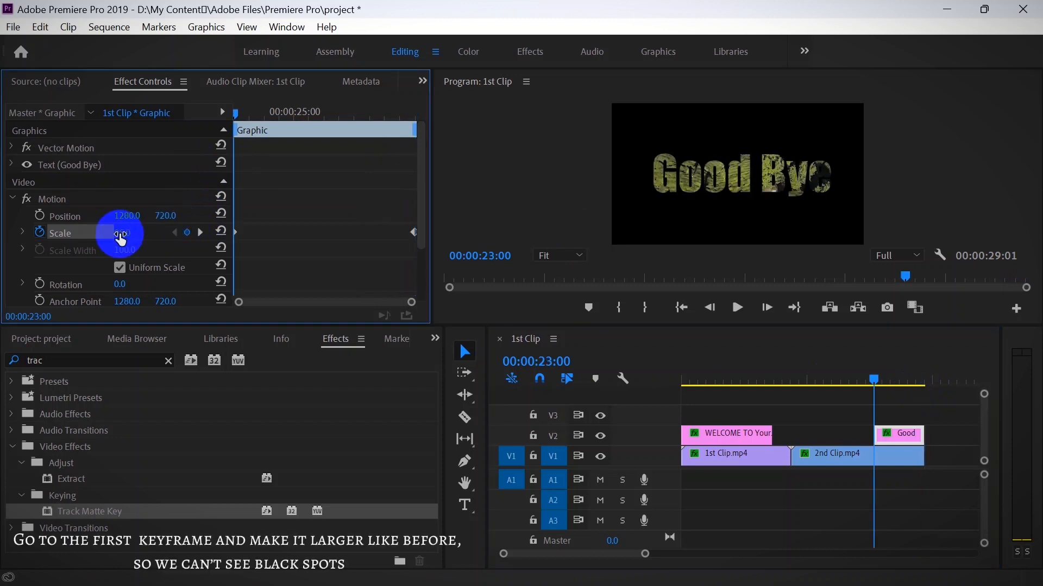
click(672, 192)
click(139, 231)
drag(129, 238, 209, 229)
drag(253, 230, 458, 246)
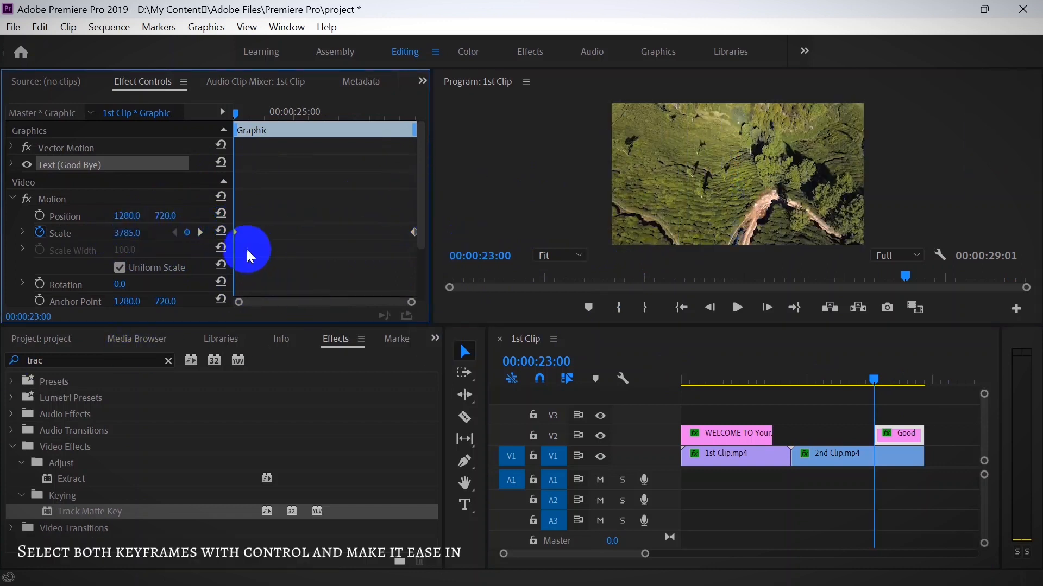
- Apply Ease In to both scale keyframes of the "Good Bye" graphic
right_click(414, 236)
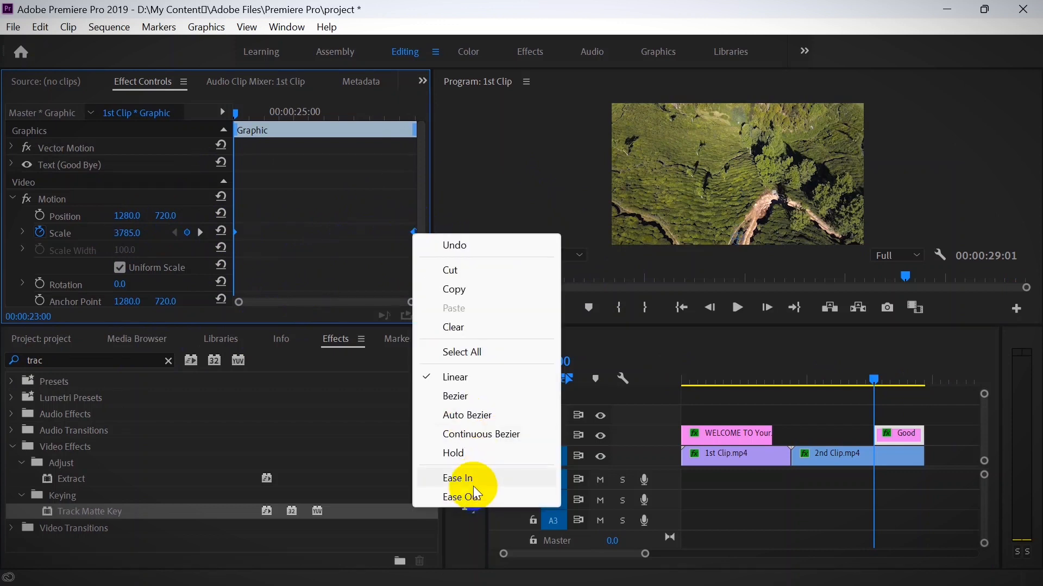
click(432, 475)
drag(880, 383, 864, 383)
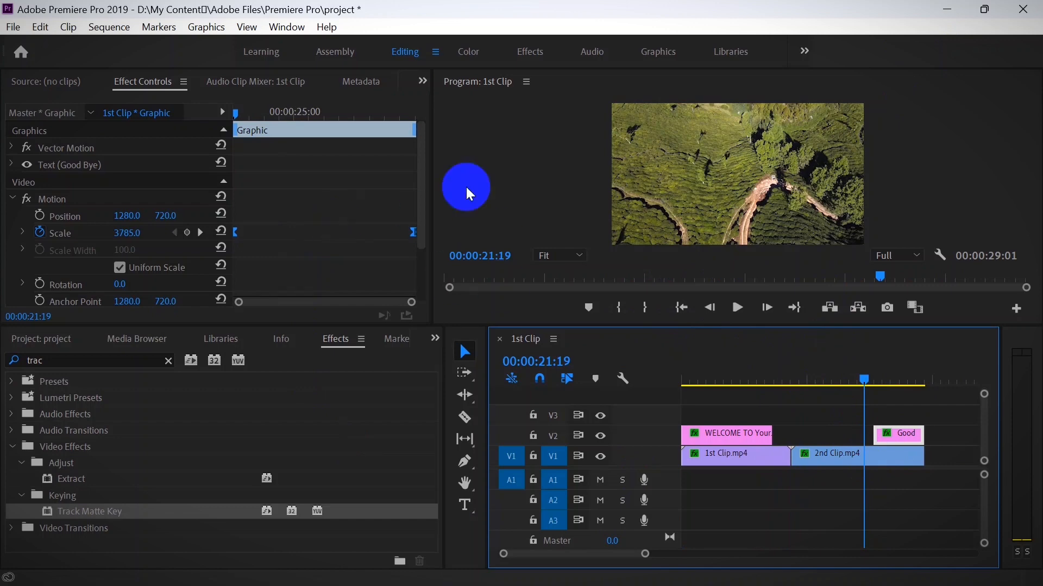
- Play the sequence from the start in a maximized Program monitor, stop it and restore the layout
drag(867, 386, 660, 356)
key(grave)
key(space)
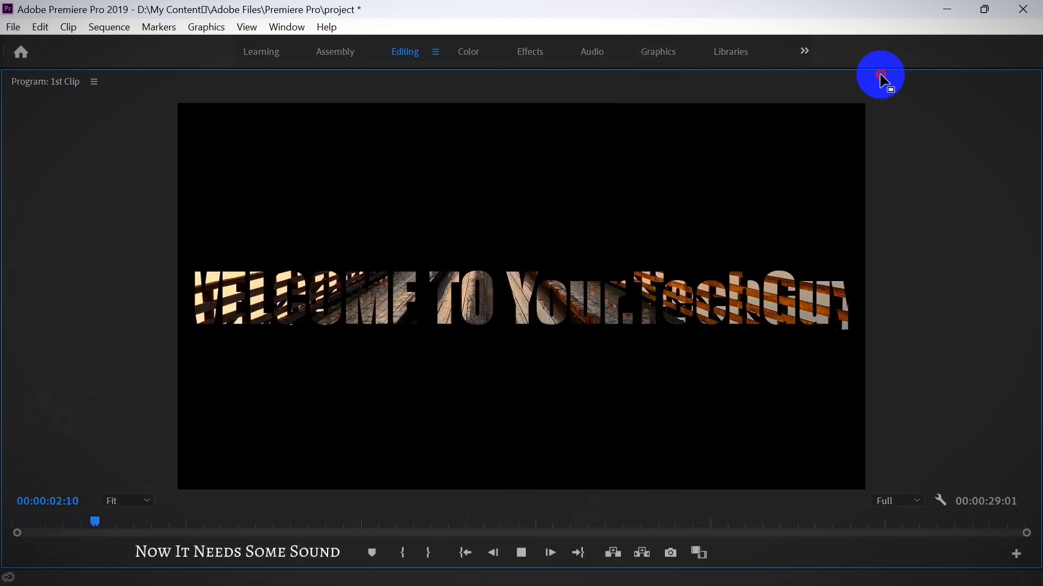
key(grave)
key(space)
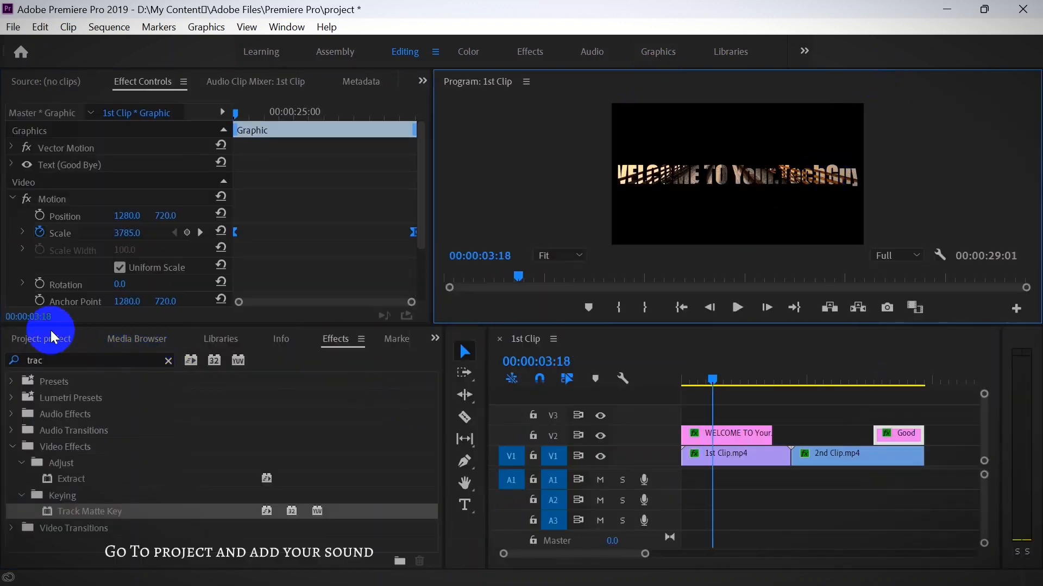
- Open Sound.mp4 as the source and place only its audio on track A1
click(30, 339)
click(124, 469)
drag(123, 472, 268, 459)
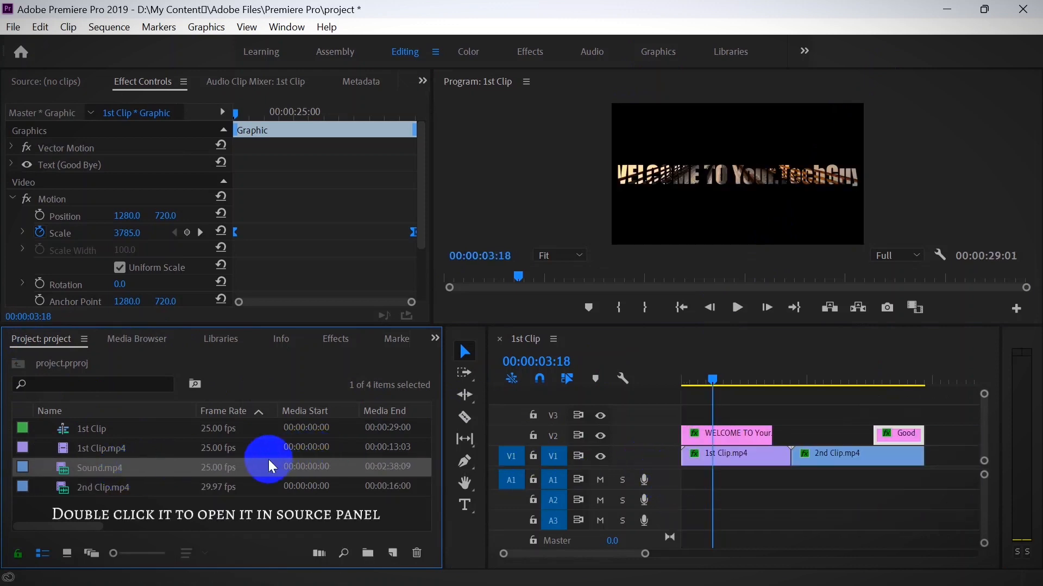
double_click(247, 466)
drag(600, 505, 871, 491)
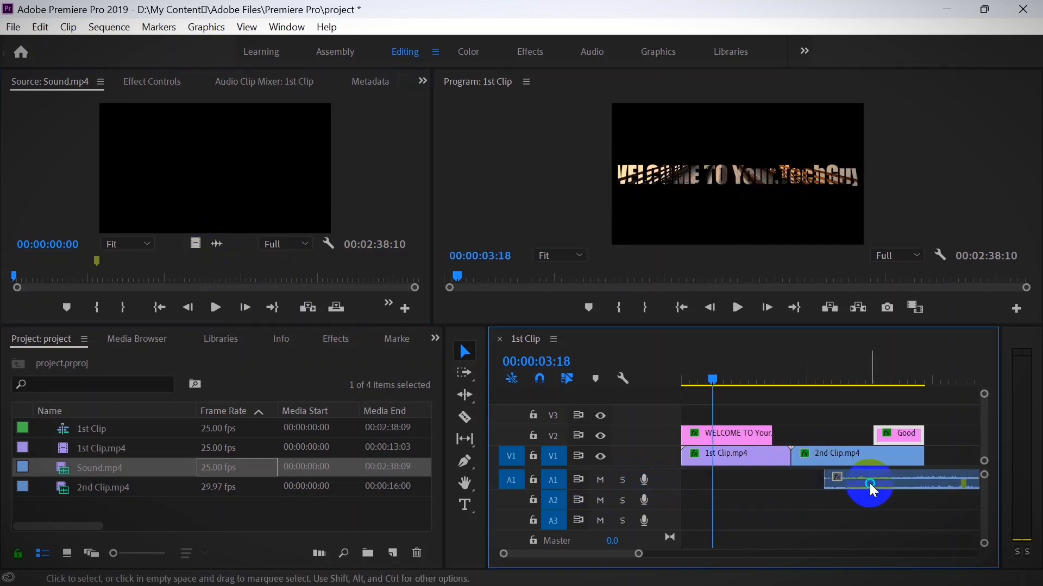
- Cut the audio at 00:00:42:22, delete the unwanted beginning and tail, and fit the remaining part under the whole video
drag(638, 554, 716, 554)
drag(692, 382, 803, 400)
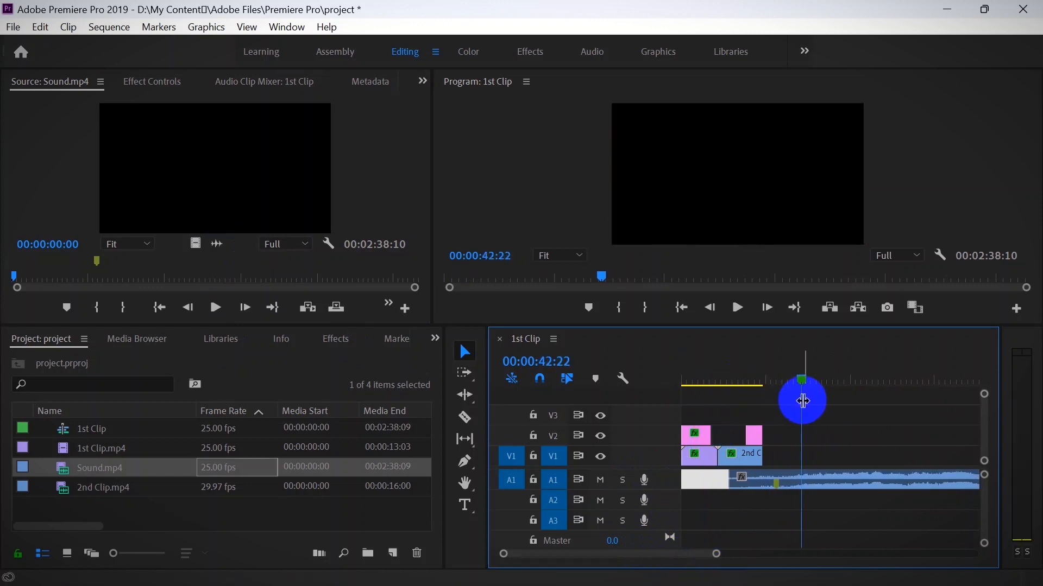
key(ctrl+k)
key(Delete)
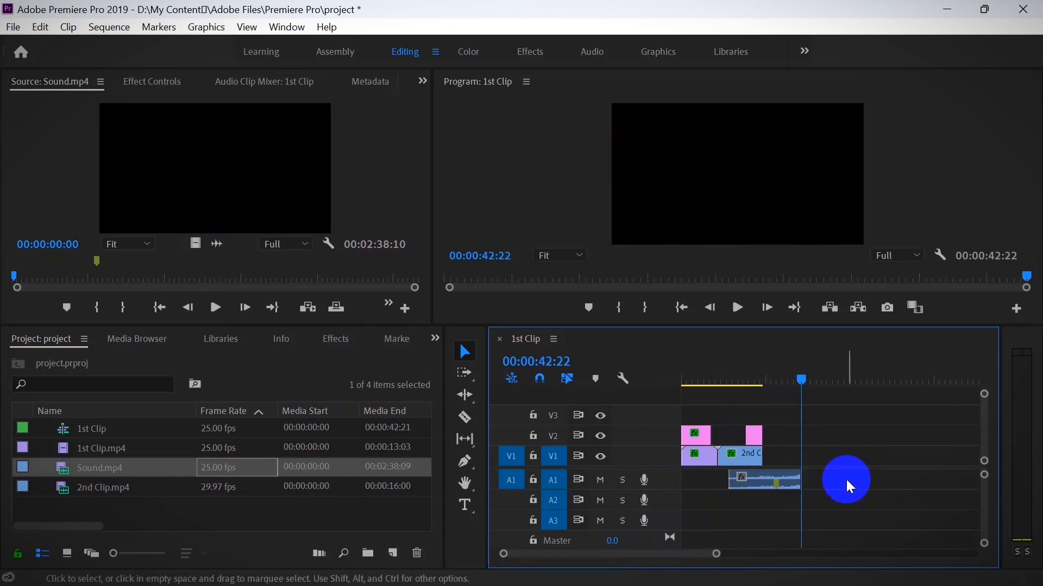
mouse_move(783, 478)
mouse_down()
mouse_move(723, 479)
mouse_move(768, 478)
mouse_up()
- Play the whole sequence with its sound from the start in a maximized Program monitor and restore the layout
drag(803, 374, 659, 369)
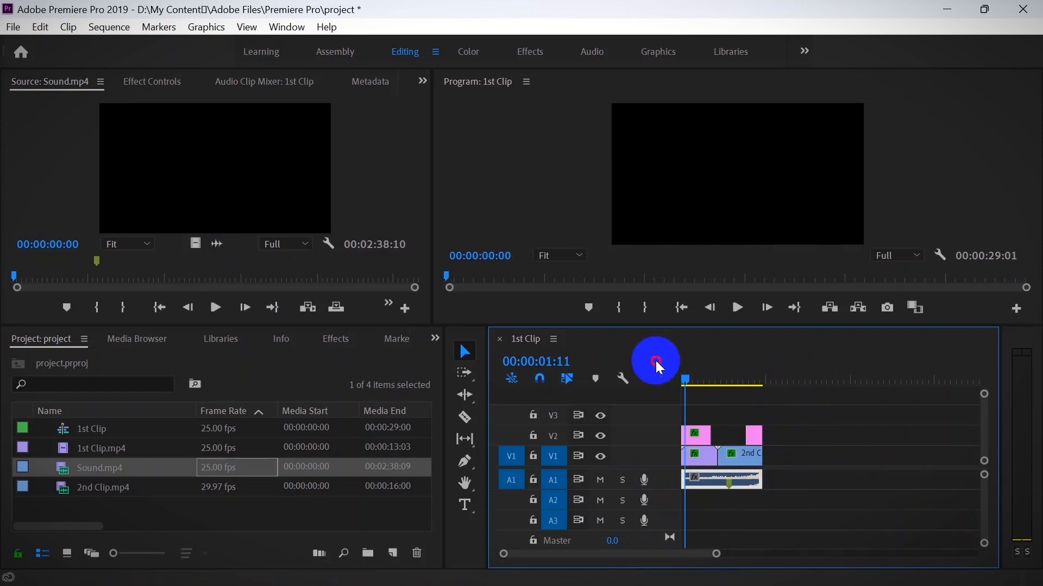
click(859, 84)
key(grave)
key(space)
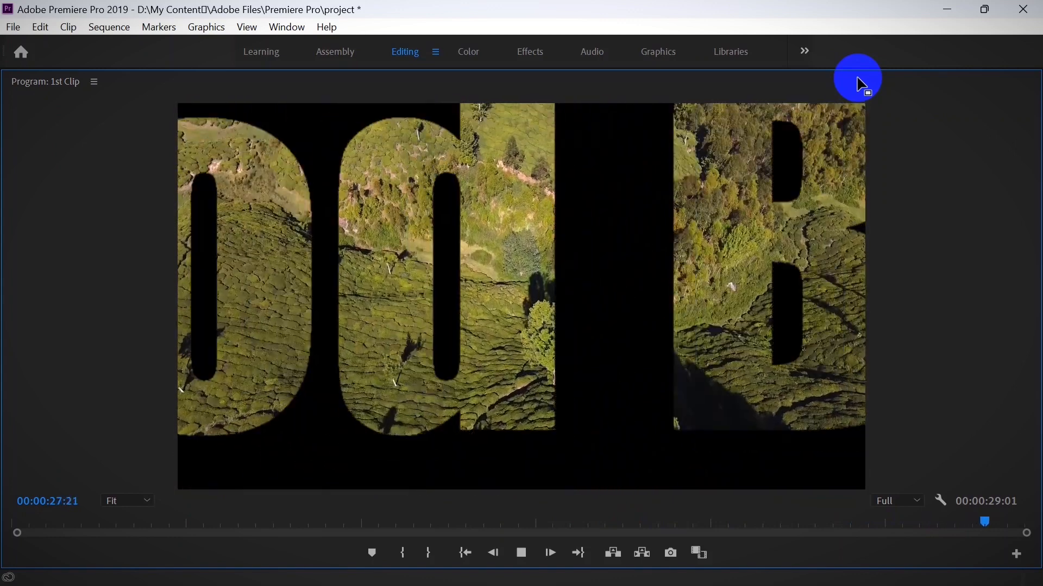
key(grave)
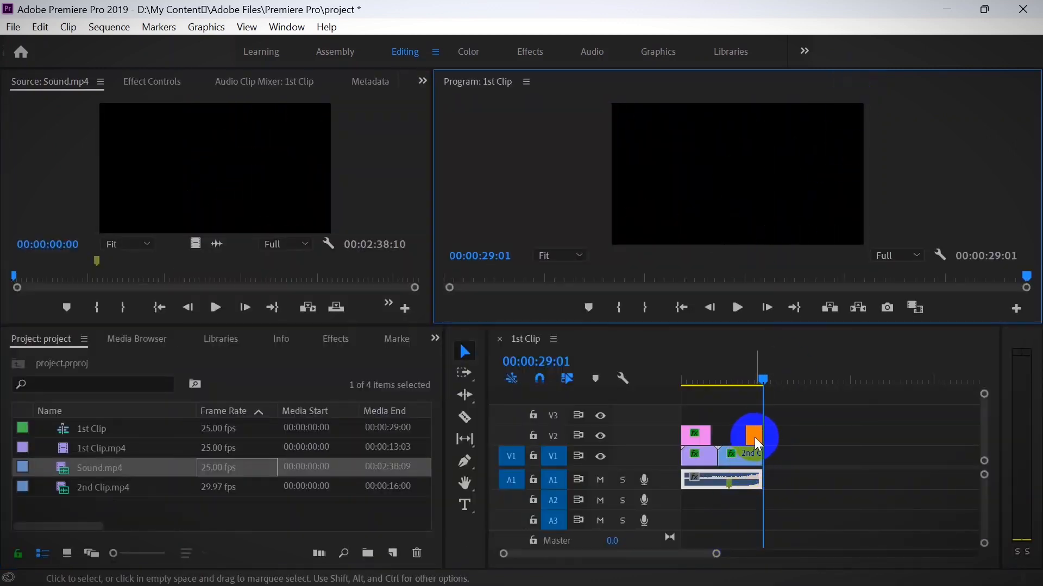
- Select the Sound.mp4 audio clip on track A1 and add a volume Level keyframe at 00:00:28:00
click(764, 380)
drag(764, 380, 758, 380)
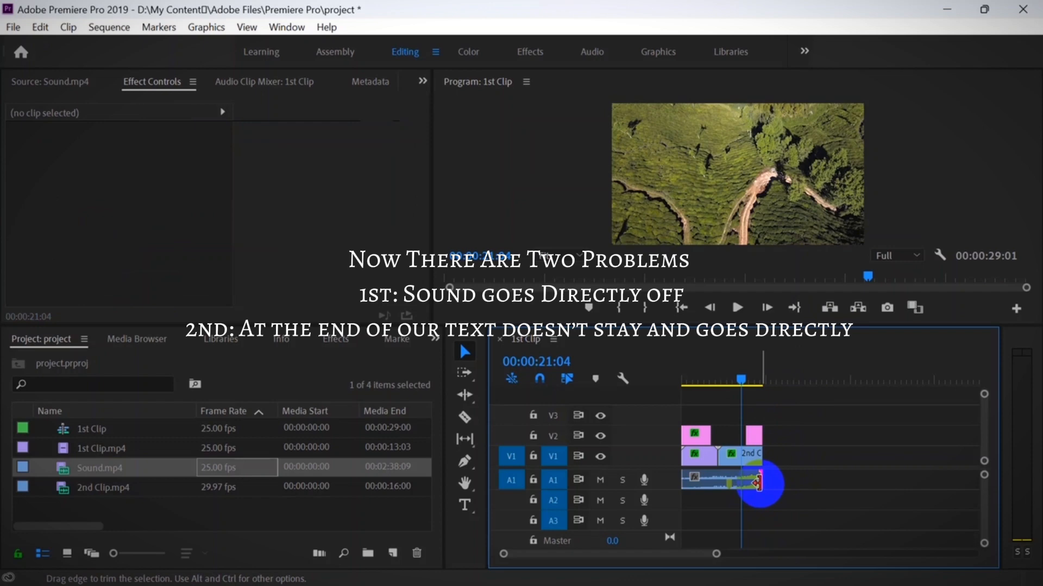
click(758, 482)
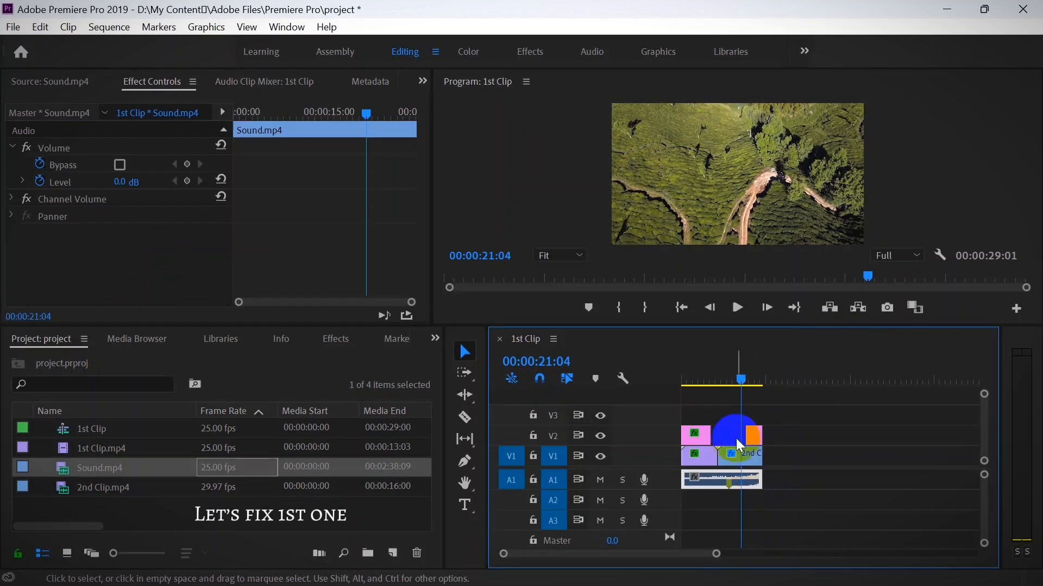
click(742, 383)
drag(741, 386, 757, 385)
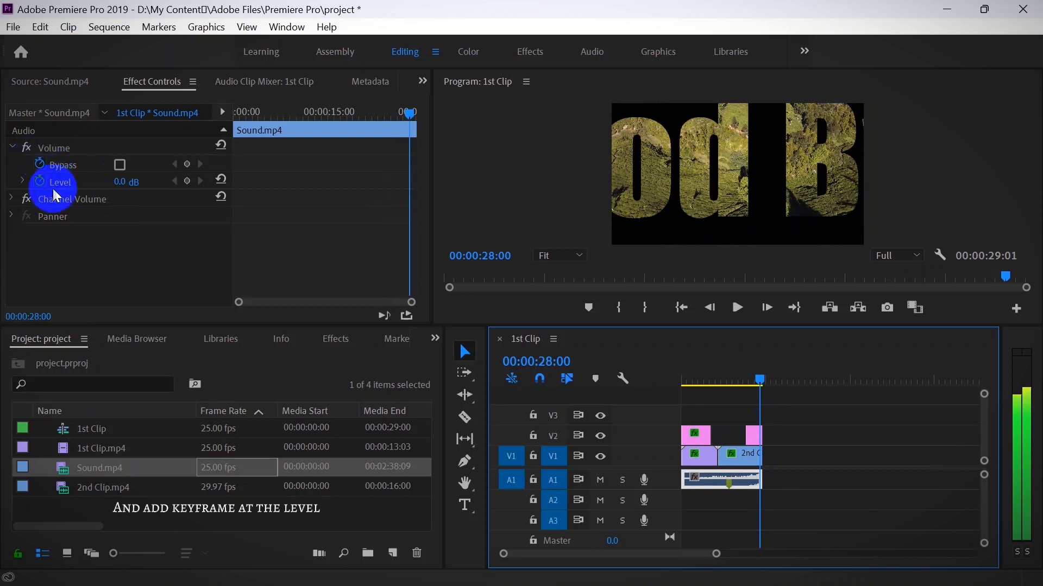
click(188, 180)
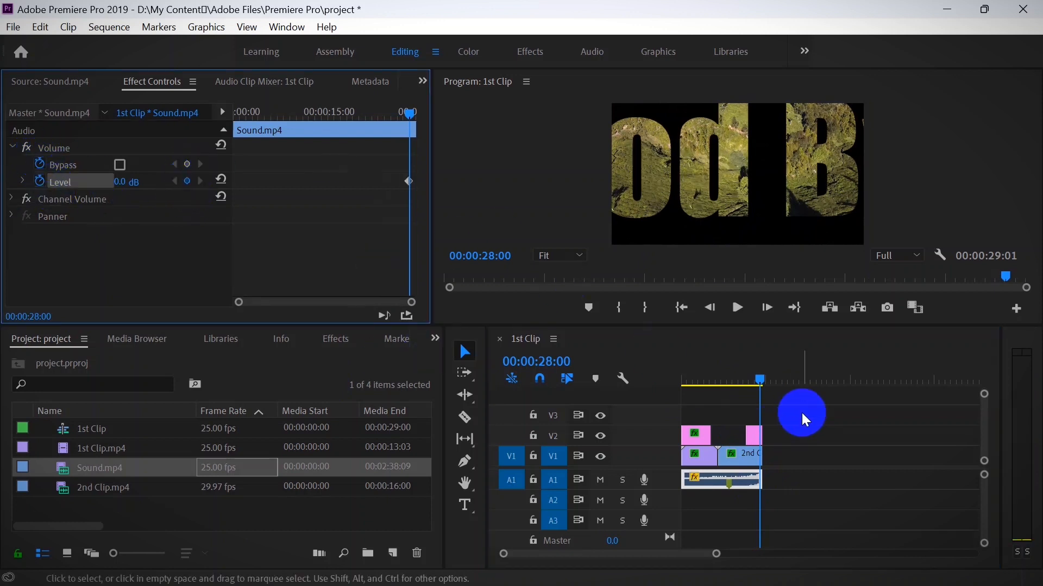
- Add a Level keyframe to the audio at 00:00:29:00 and lower it to -287.5 dB
click(794, 307)
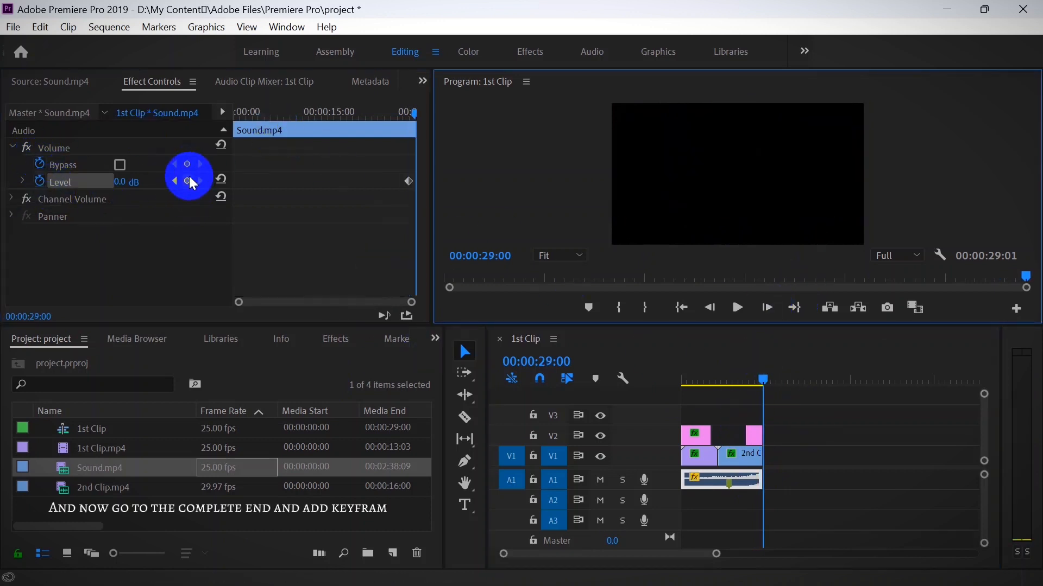
click(188, 180)
click(174, 180)
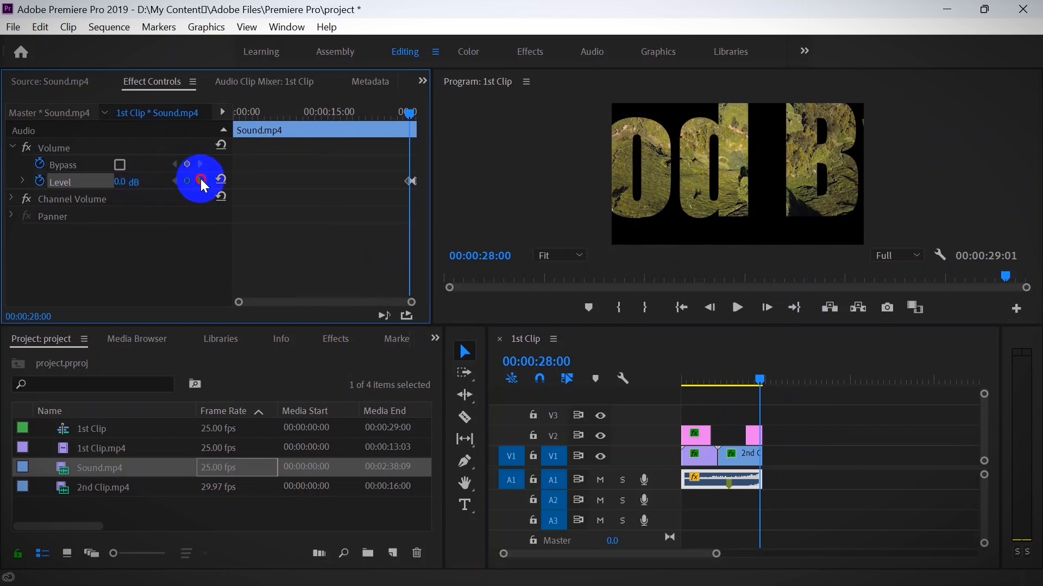
click(201, 181)
drag(123, 185, 42, 167)
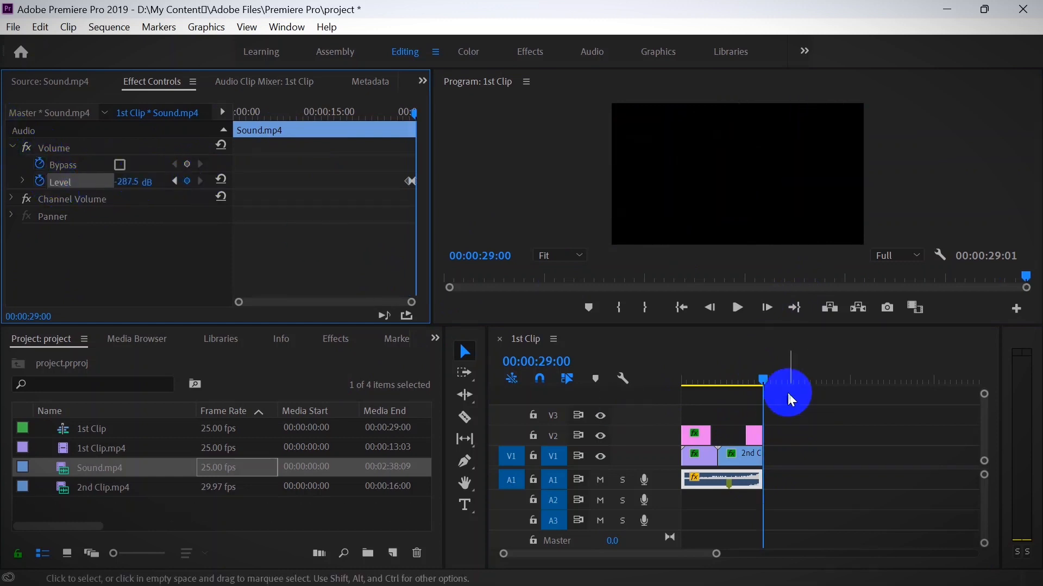
- Play the last seconds of the sequence to check the sound fade and the ending title
click(751, 383)
key(space)
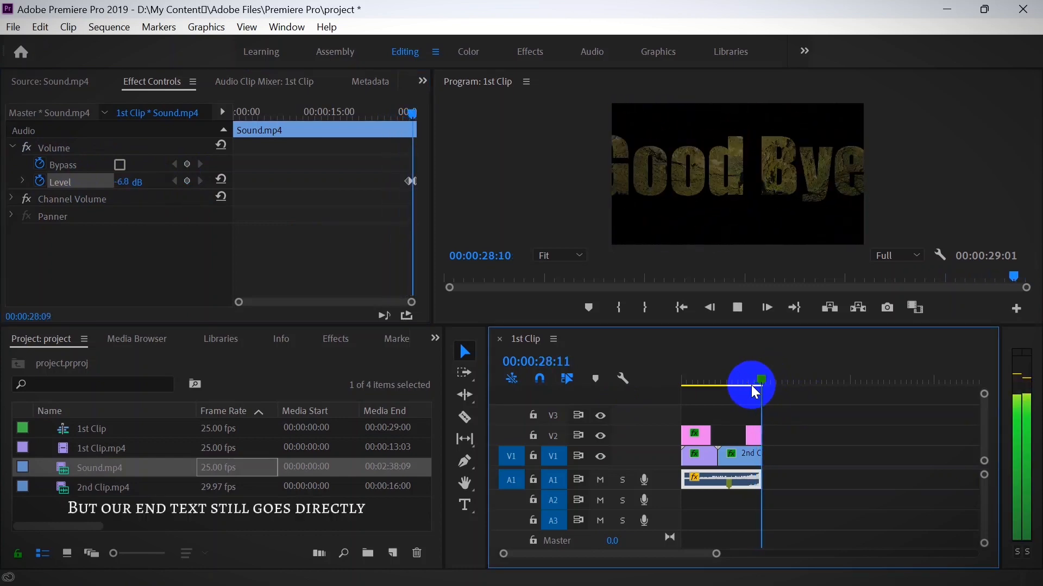
key(space)
- Change the interpolation of the audio's Level keyframes at the end of the clip
drag(687, 382, 743, 394)
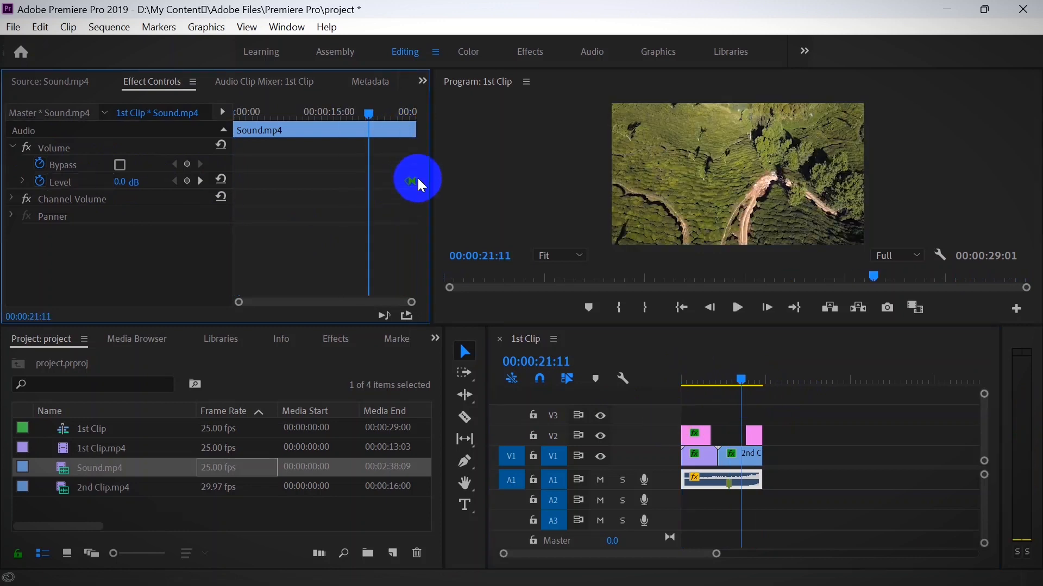
right_click(413, 178)
click(471, 433)
- Move the Good Bye title earlier on track V2 and extend its end to the end of 2nd Clip.mp4
click(745, 432)
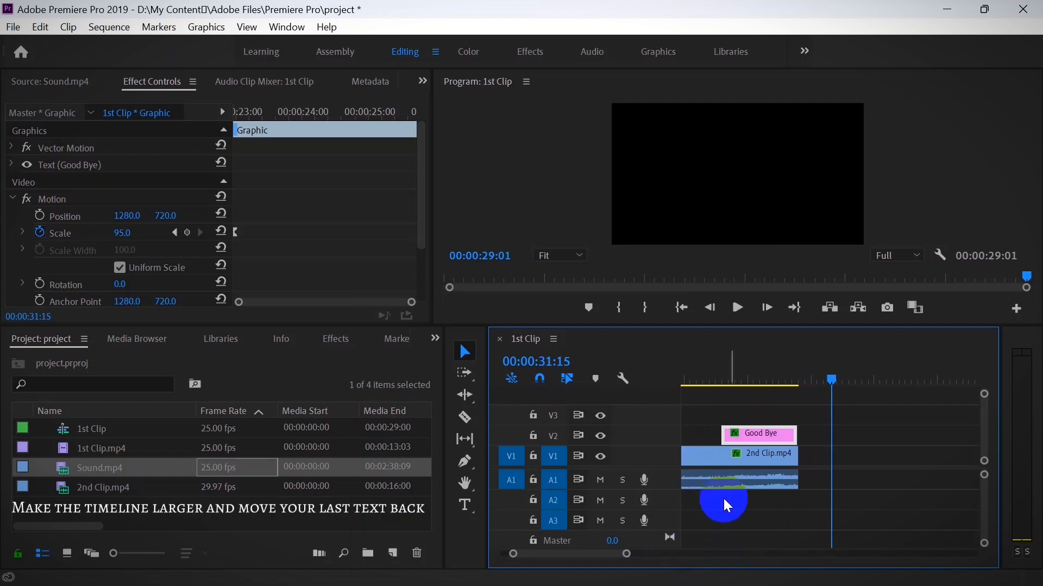
drag(736, 432, 704, 434)
drag(829, 377, 787, 396)
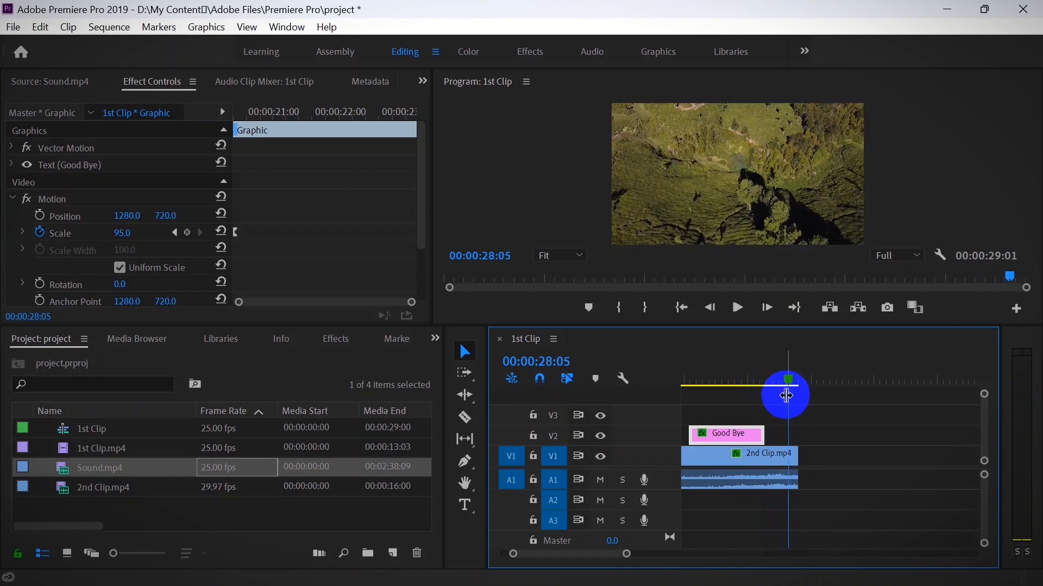
drag(757, 433, 797, 433)
- Play the extended ending in a maximized Program monitor
drag(601, 554, 644, 554)
key(grave)
key(space)
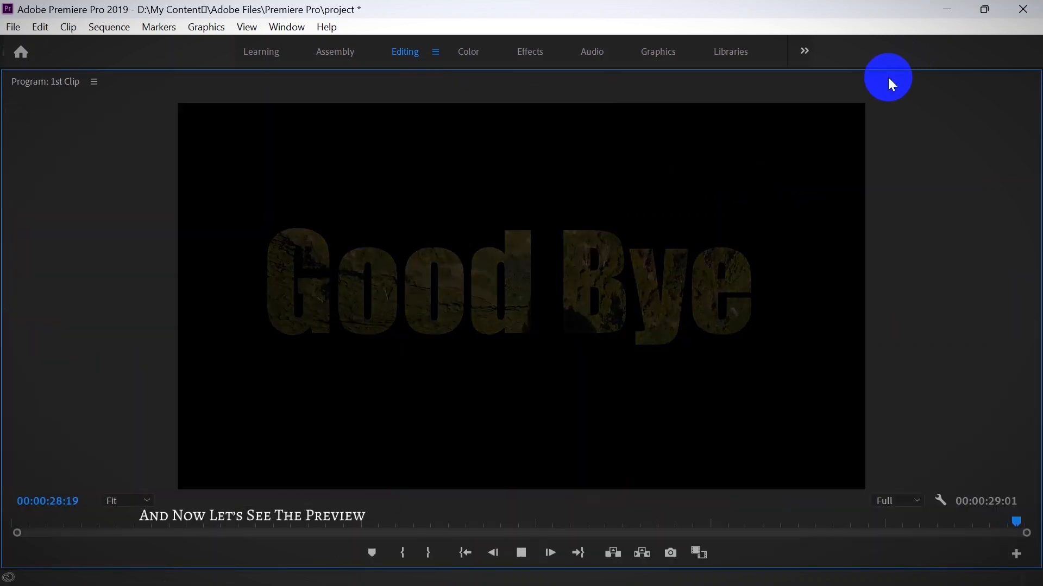